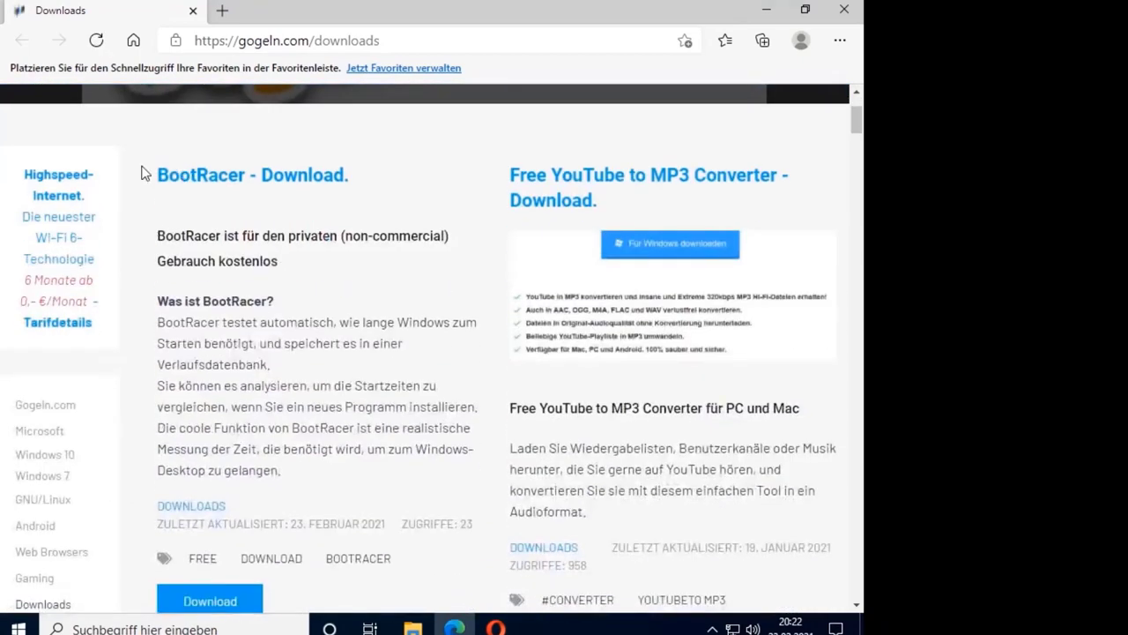
- Open the BootRacer download article, dismiss the ad, and download bootracer_free.zip from gogeln.com
left_click_drag(265, 607, 406, 188)
left_click(293, 292)
left_click(273, 180)
left_click(563, 222)
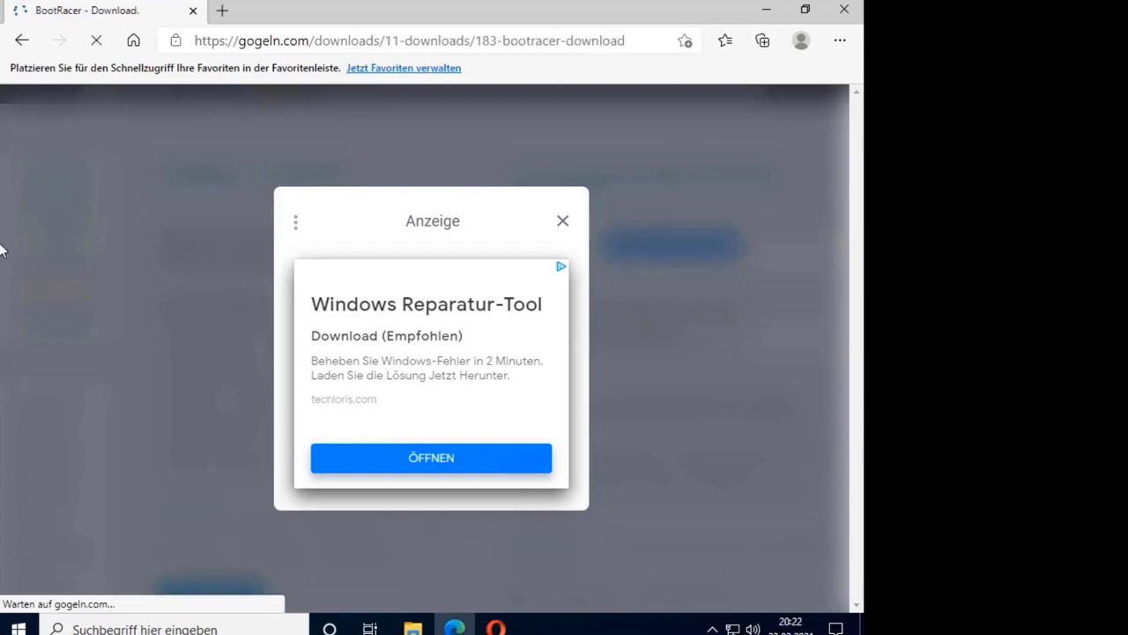
scroll(296, 317, "down", 5)
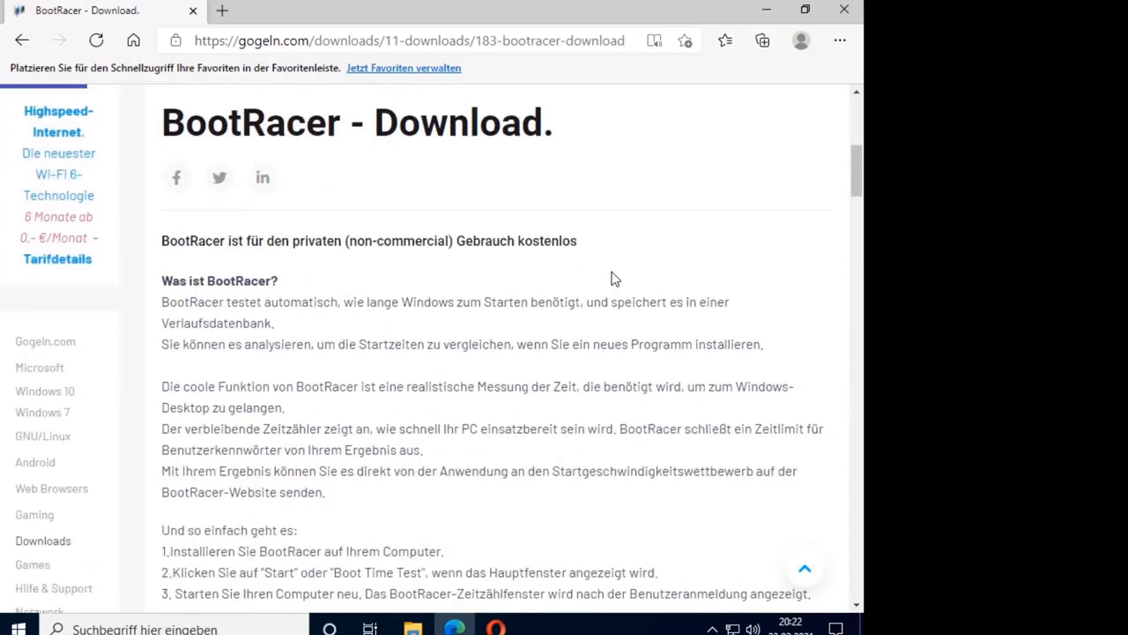
scroll(609, 280, "down", 3)
scroll(582, 283, "up", 2)
scroll(499, 270, "down", 8)
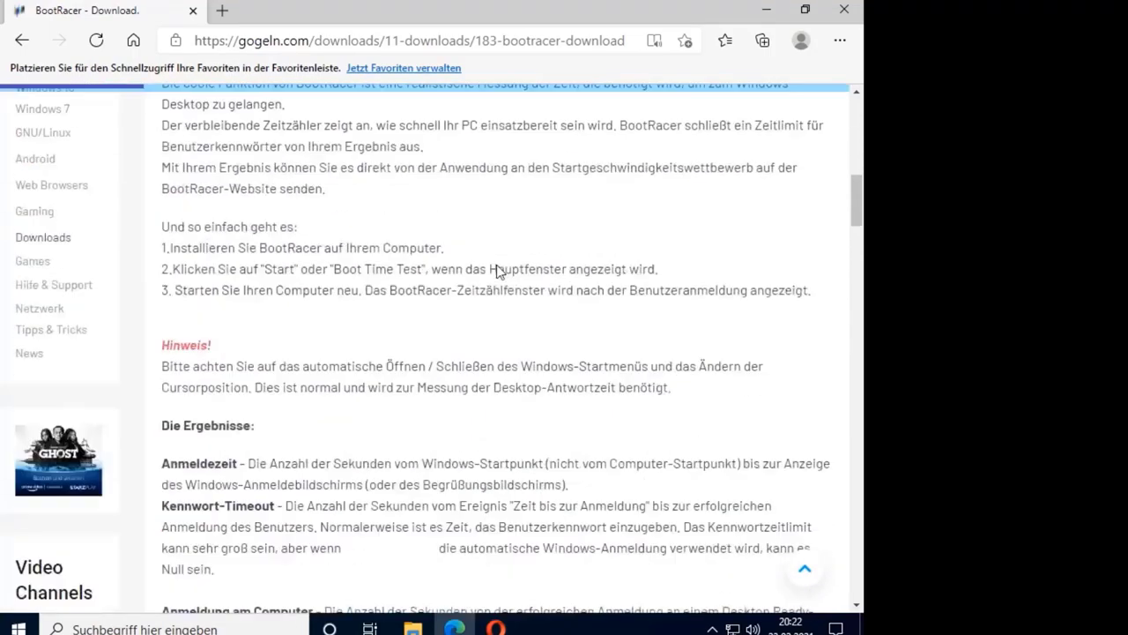
scroll(497, 270, "down", 7)
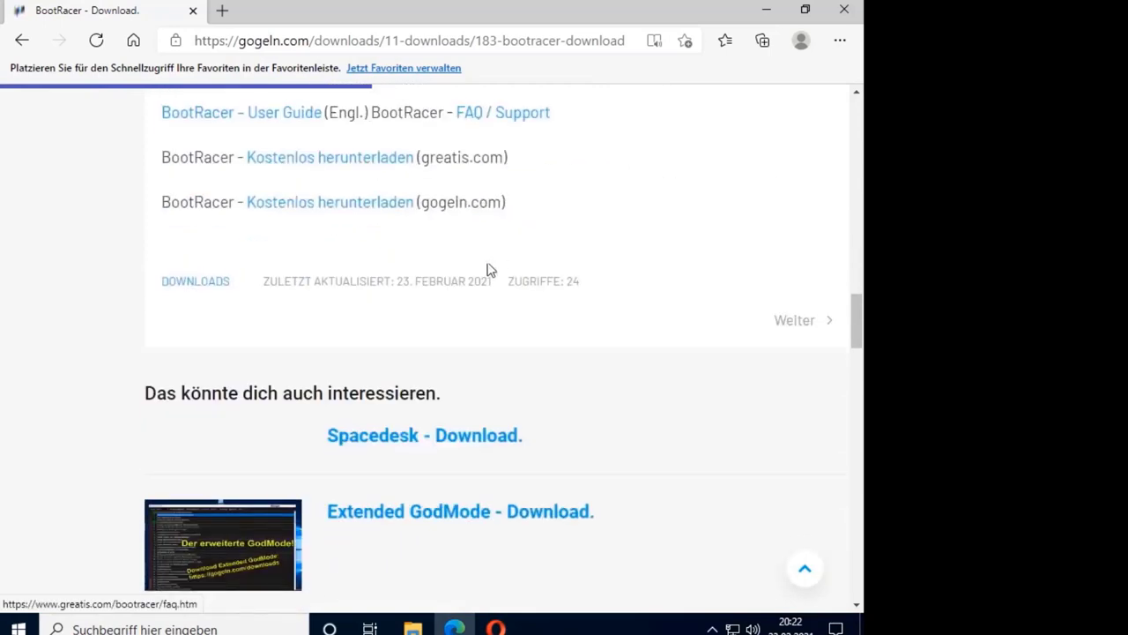
left_click(337, 210)
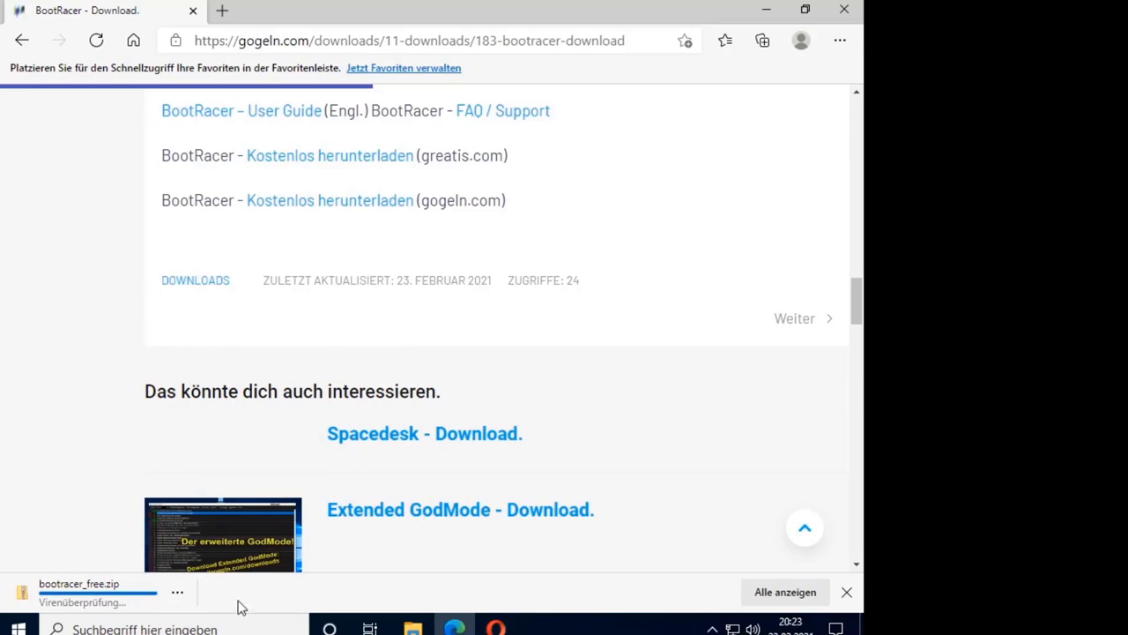
- Show the finished bootracer_free.zip download in its Downloads folder
scroll(330, 557, "down", 1)
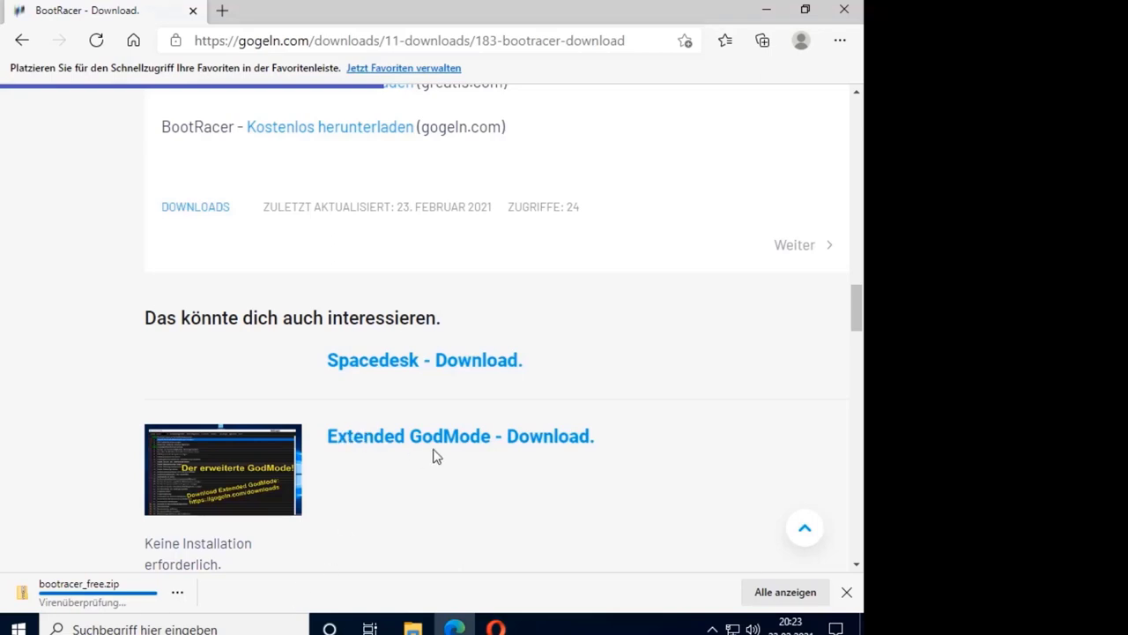
scroll(453, 458, "down", 2)
scroll(453, 458, "up", 2)
left_click(176, 597)
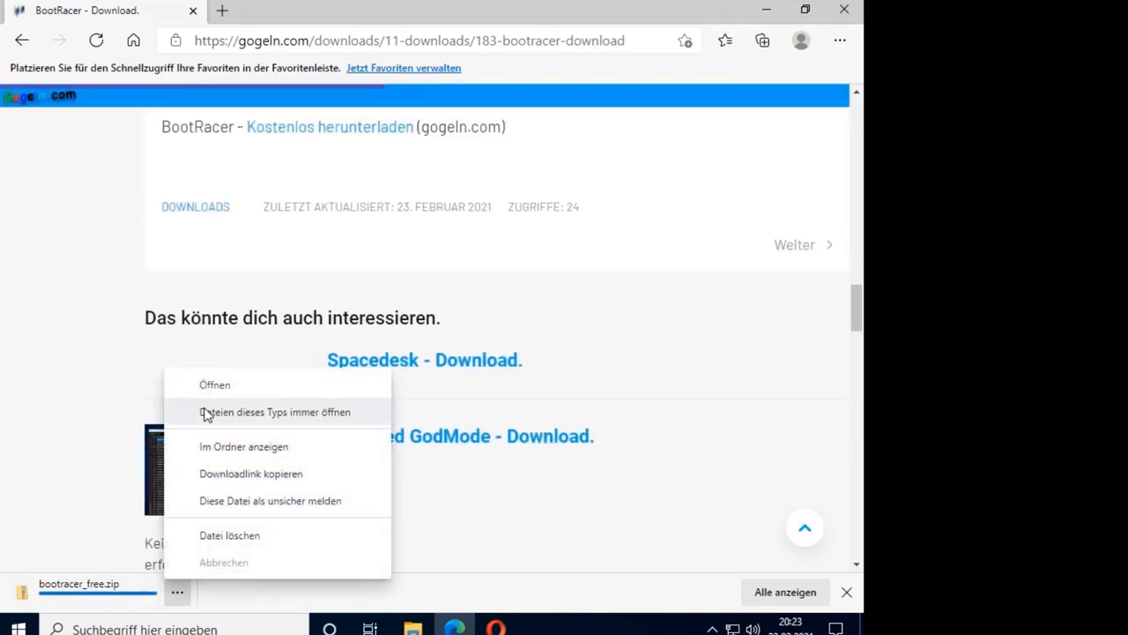
left_click(221, 451)
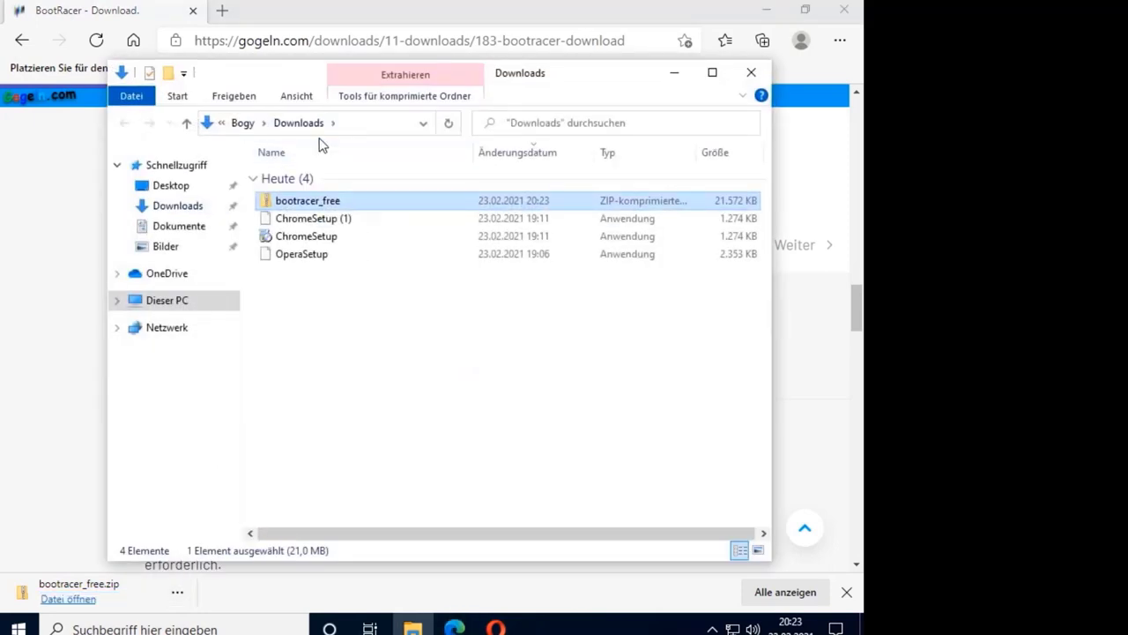
- Extract all of bootracer_free.zip into a bootracer_free folder and select BootRacerSetup
right_click(287, 208)
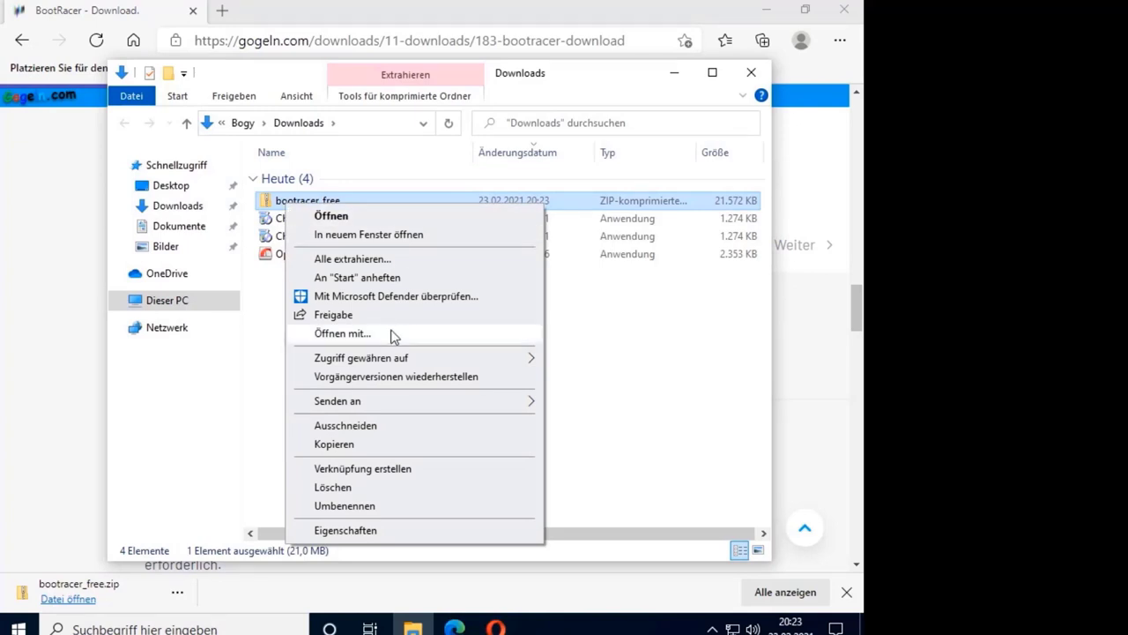
left_click(364, 260)
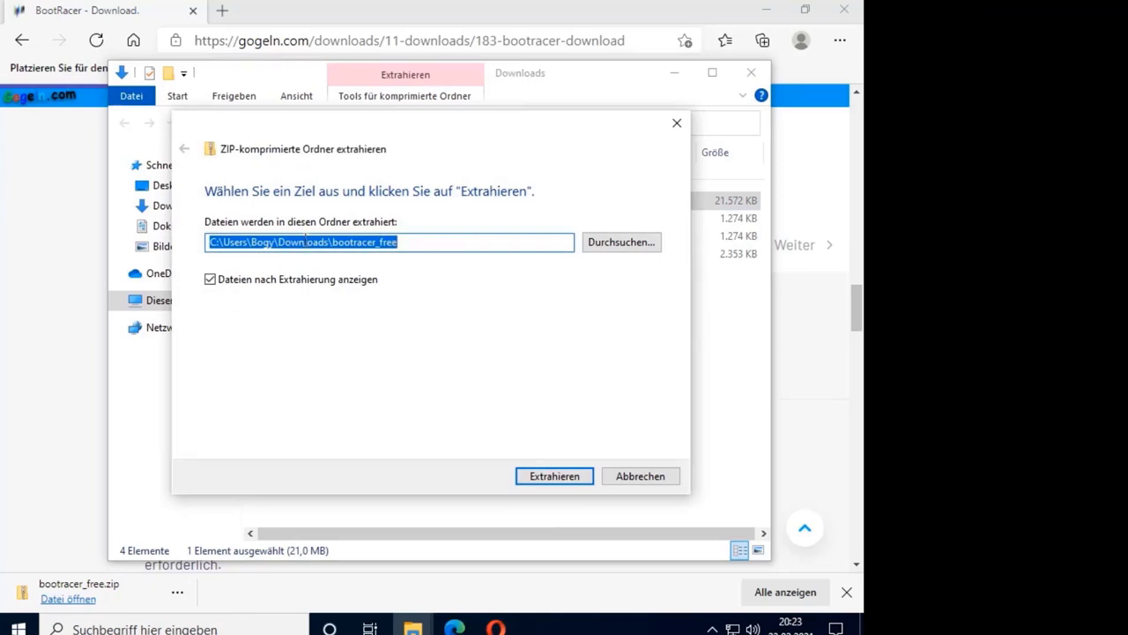
left_click(547, 476)
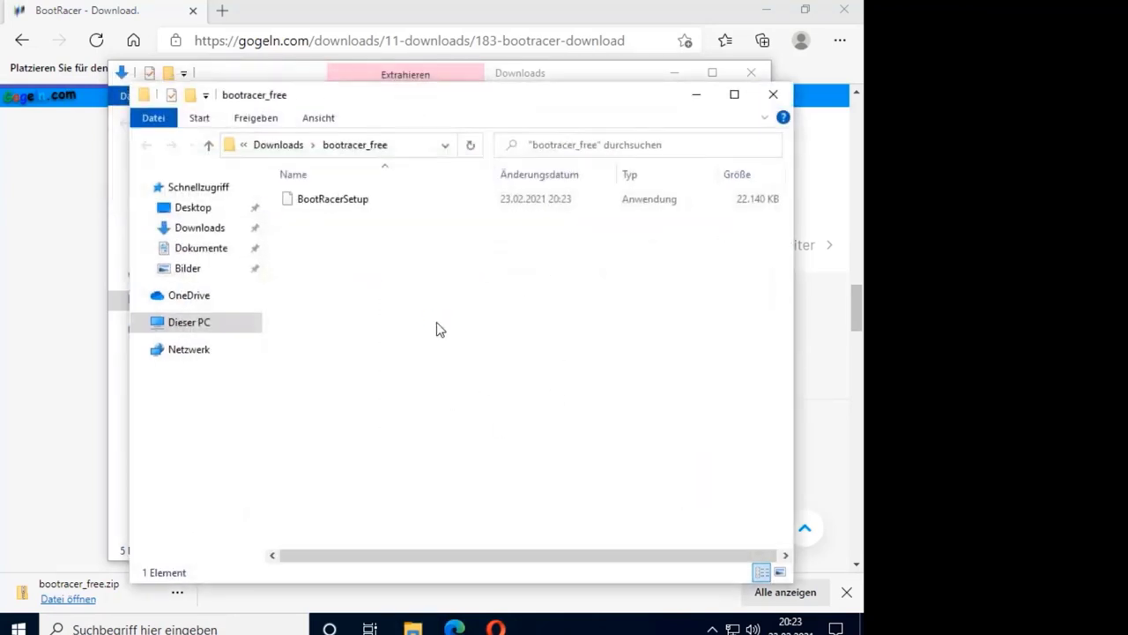
left_click(316, 203)
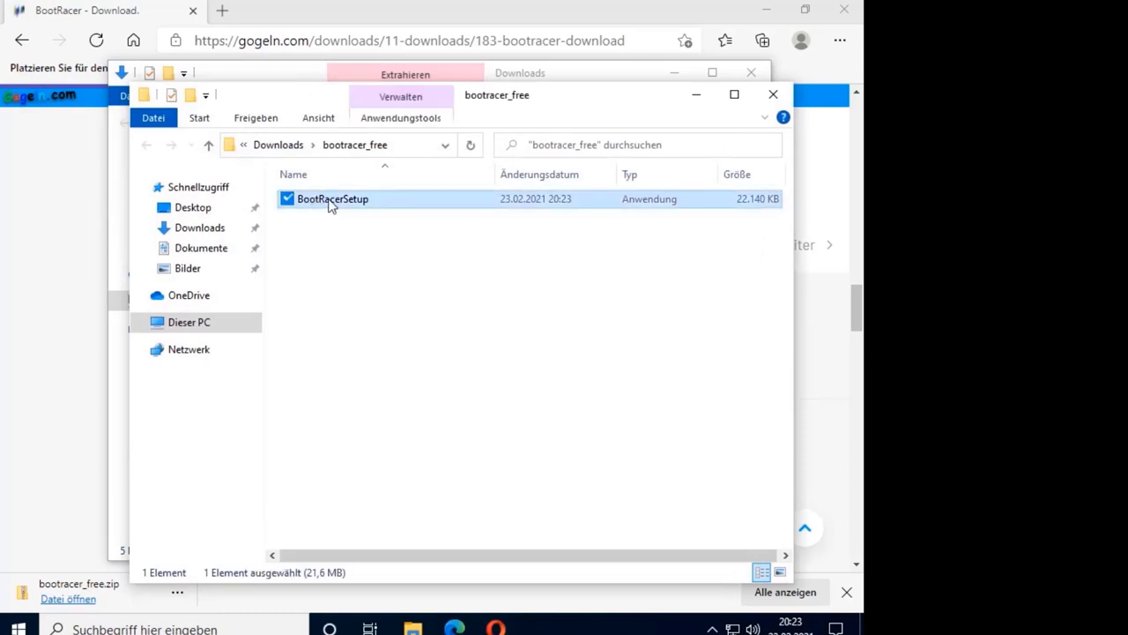
- Close Edge and the Downloads window, then launch the BootRacerSetup installer
left_click(834, 16)
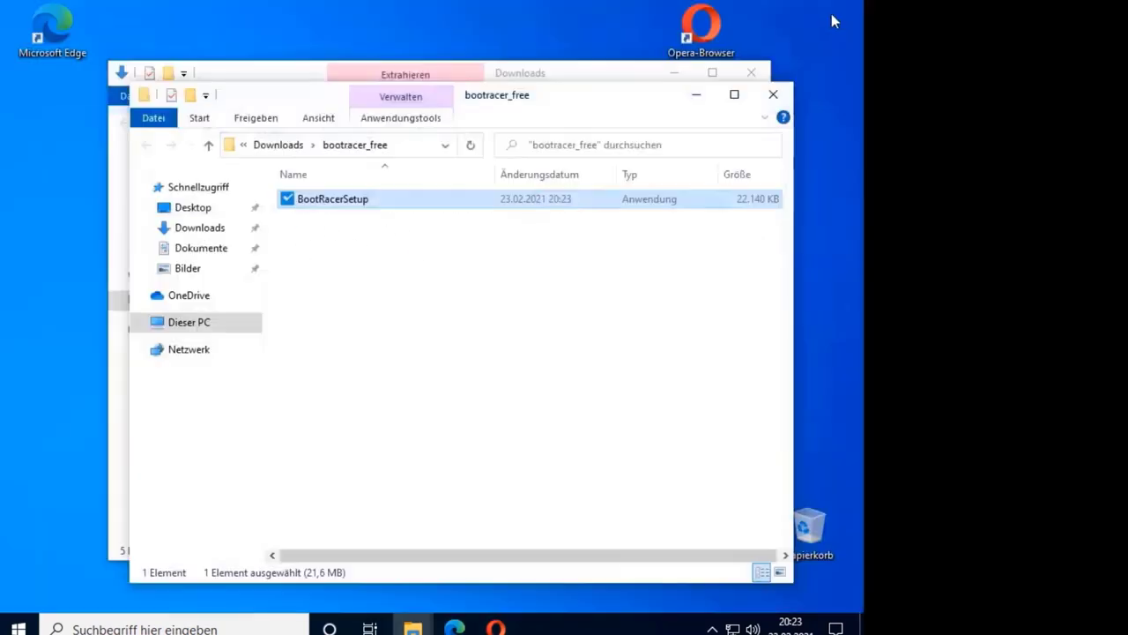
left_click(754, 72)
left_click_drag(571, 102, 523, 70)
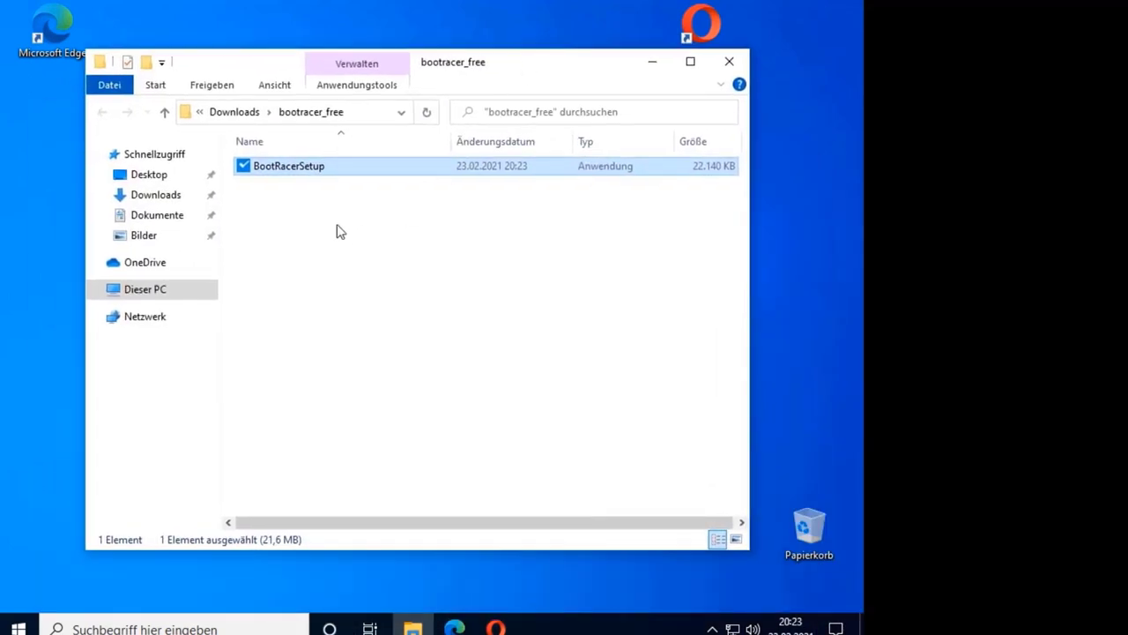
double_click(291, 168)
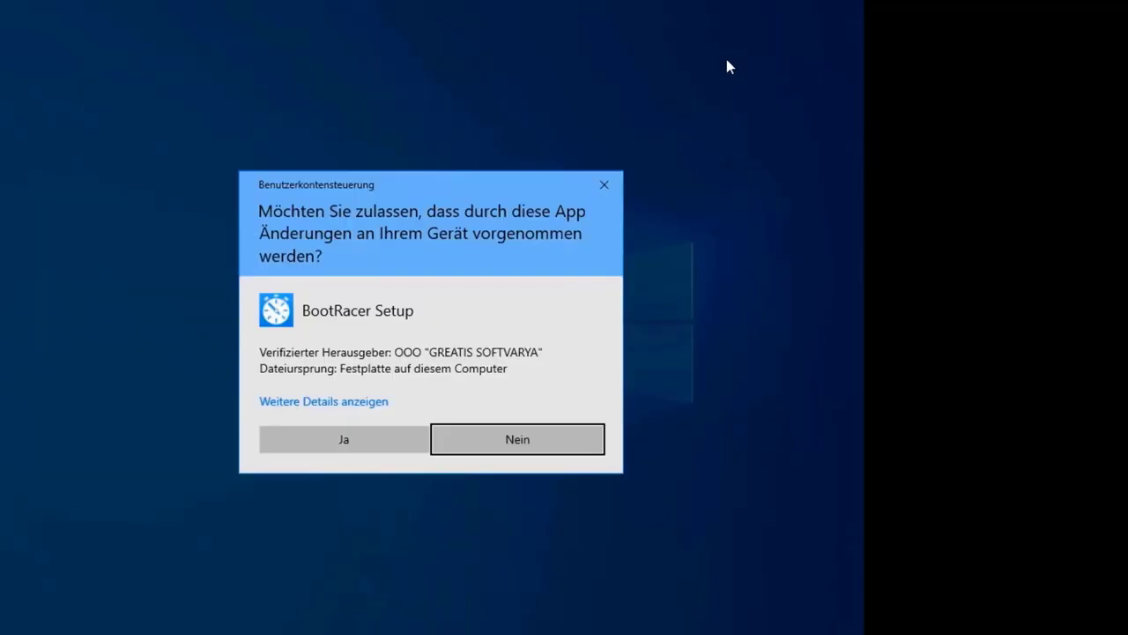
- Approve the UAC prompt, keep Deutsch as setup language, and accept the license agreement
left_click(307, 447)
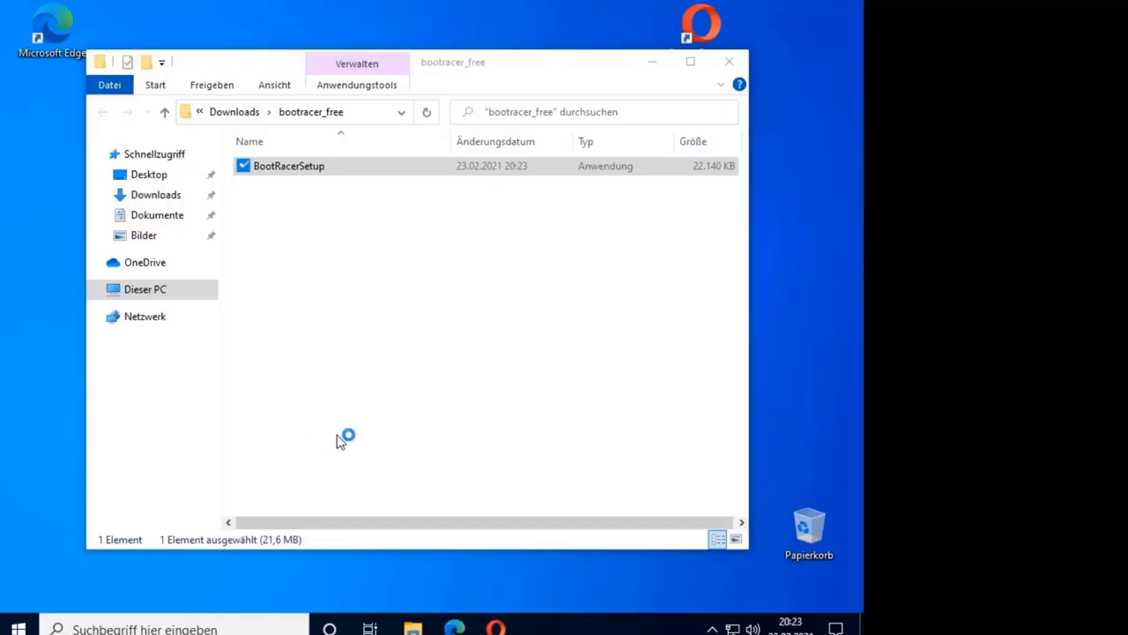
left_click(727, 64)
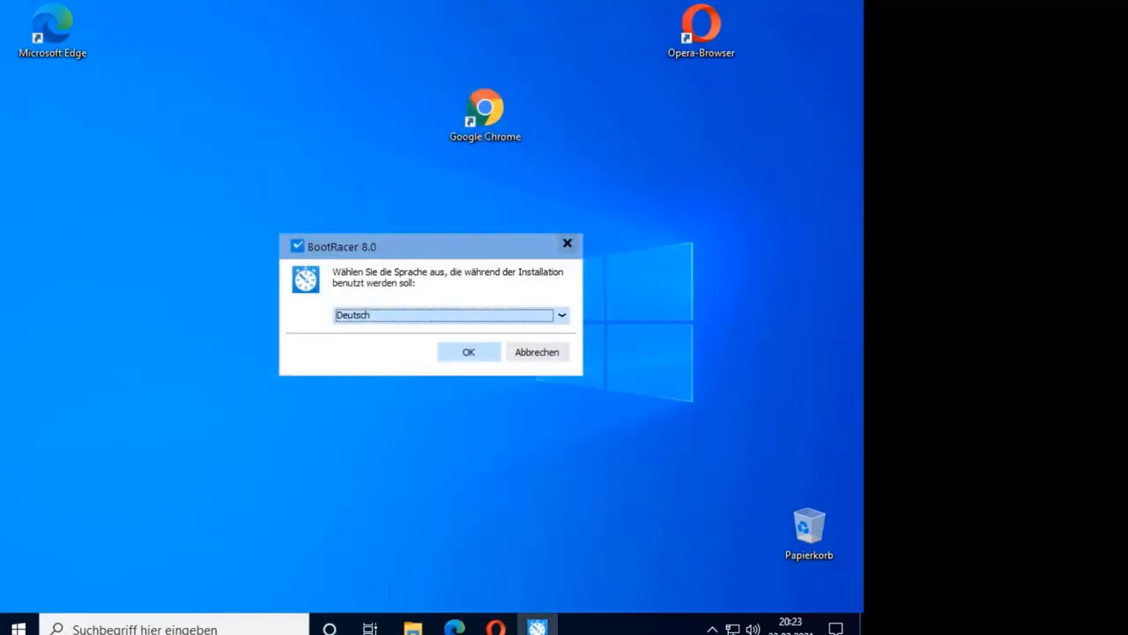
left_click(474, 301)
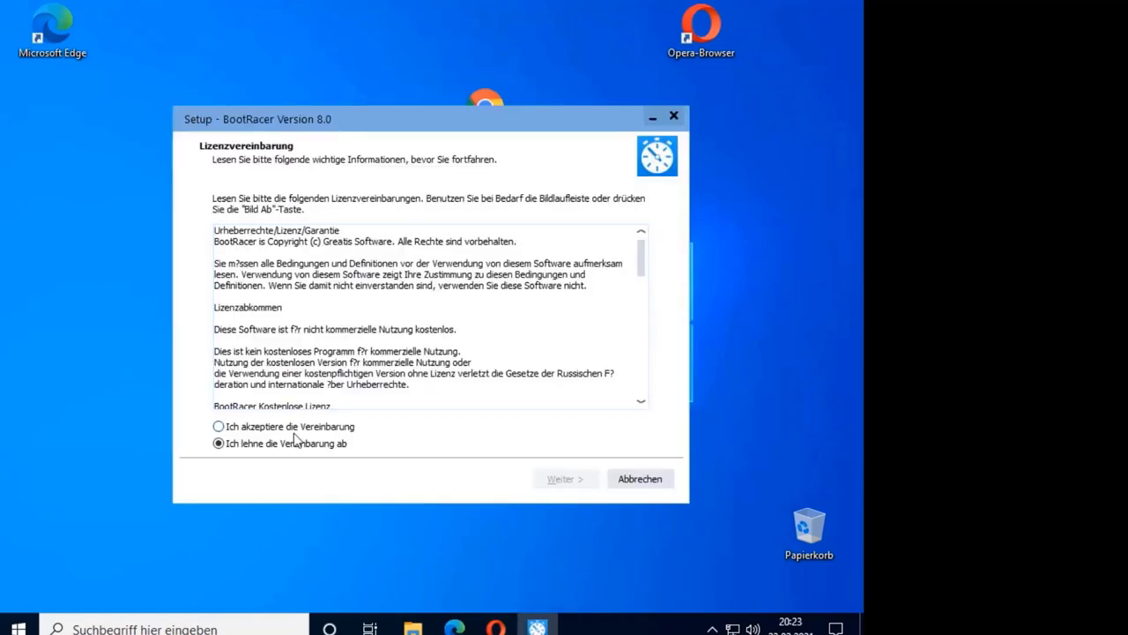
left_click(328, 429)
left_click(561, 480)
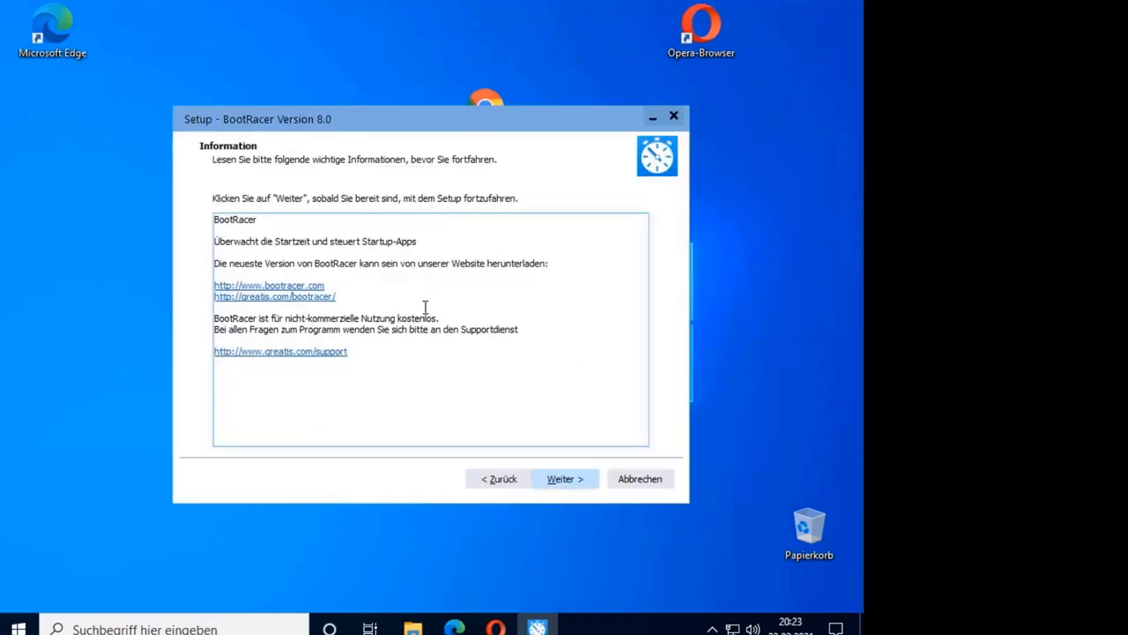
- Keep the default install and Start menu folders, add a desktop shortcut, and install
left_click(582, 478)
left_click(582, 478)
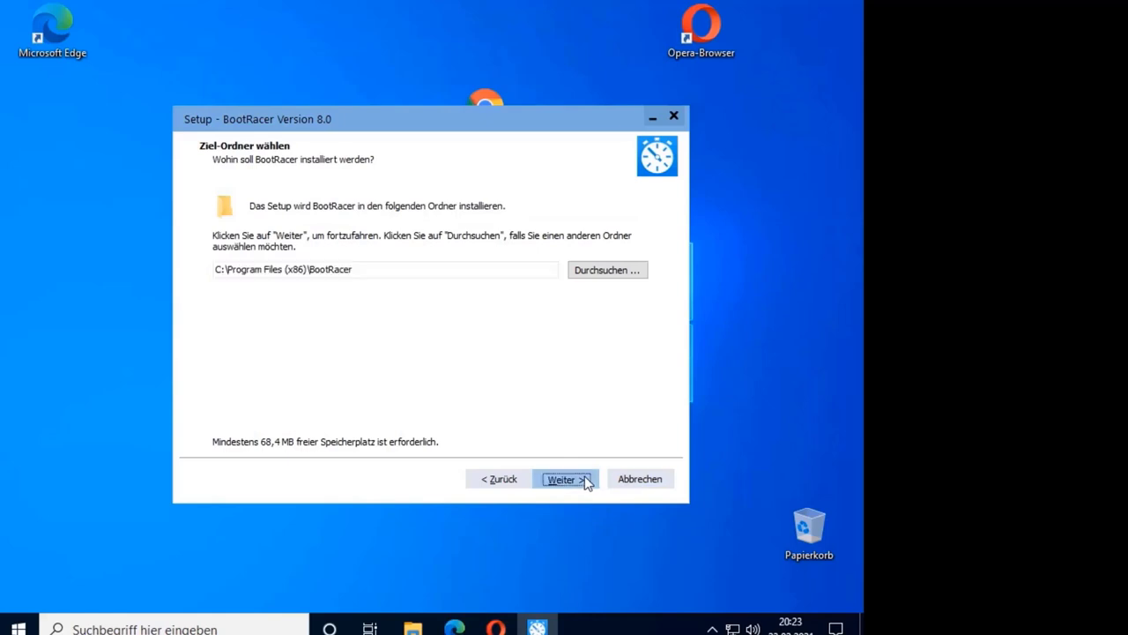
left_click(584, 477)
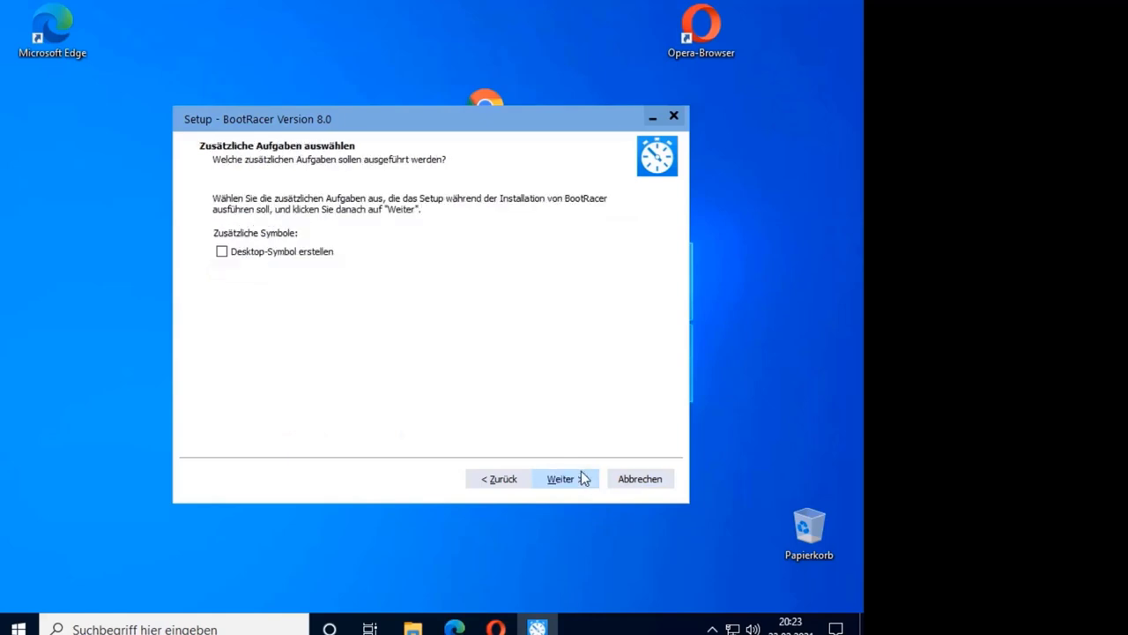
left_click(317, 252)
left_click(573, 479)
left_click(566, 483)
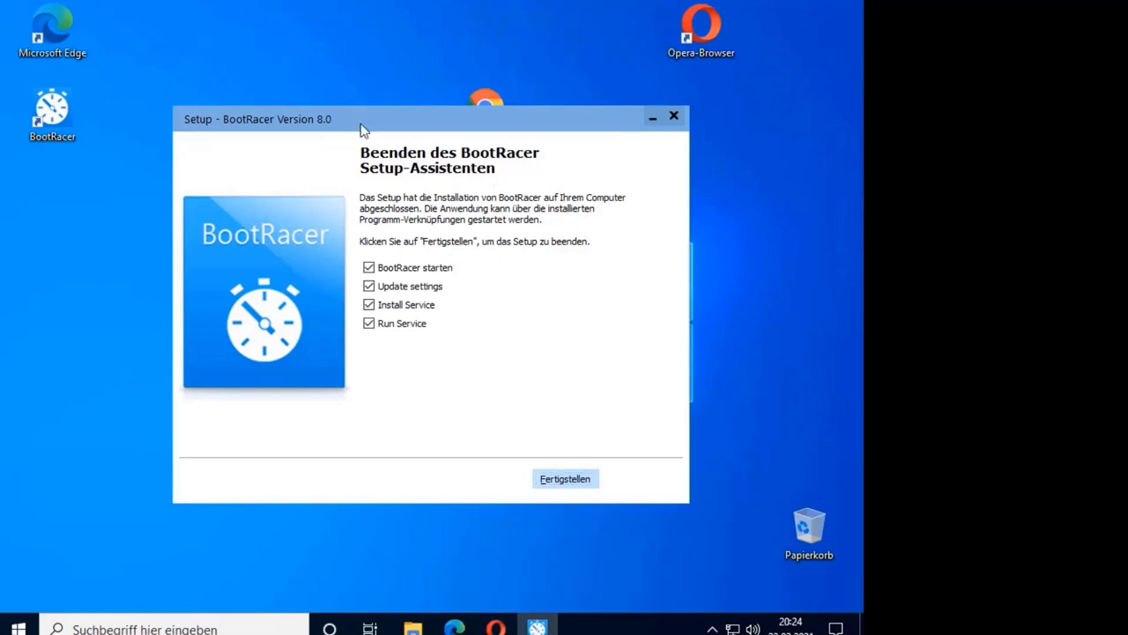
- Finish setup, apply the G-Night (internal) theme, and open Optionen from the main menu
key("Return")
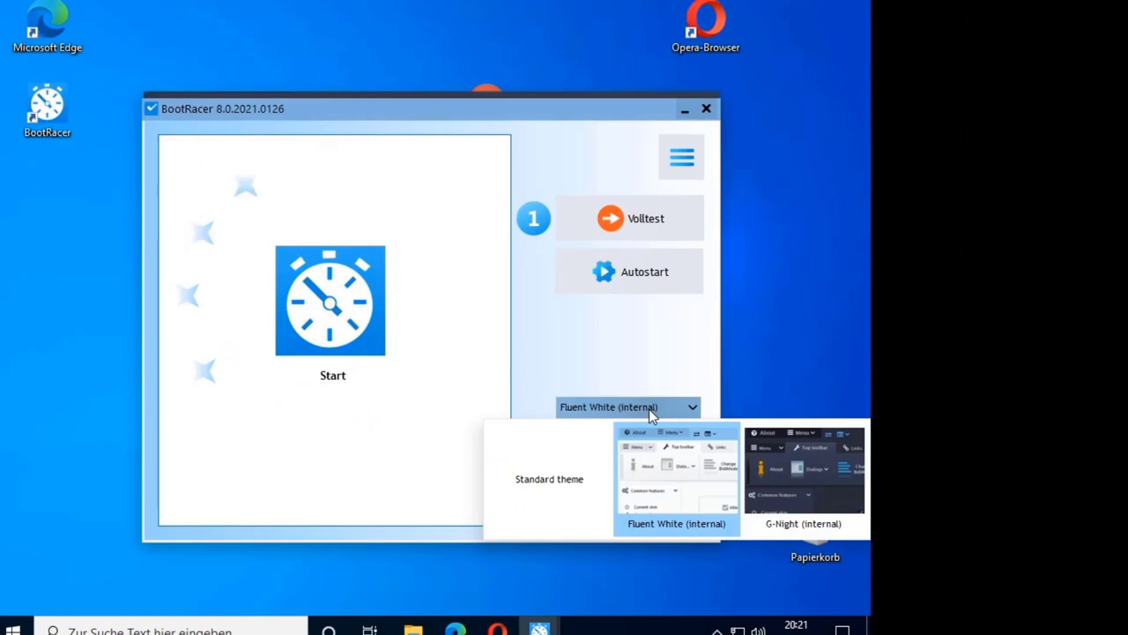
left_click(819, 474)
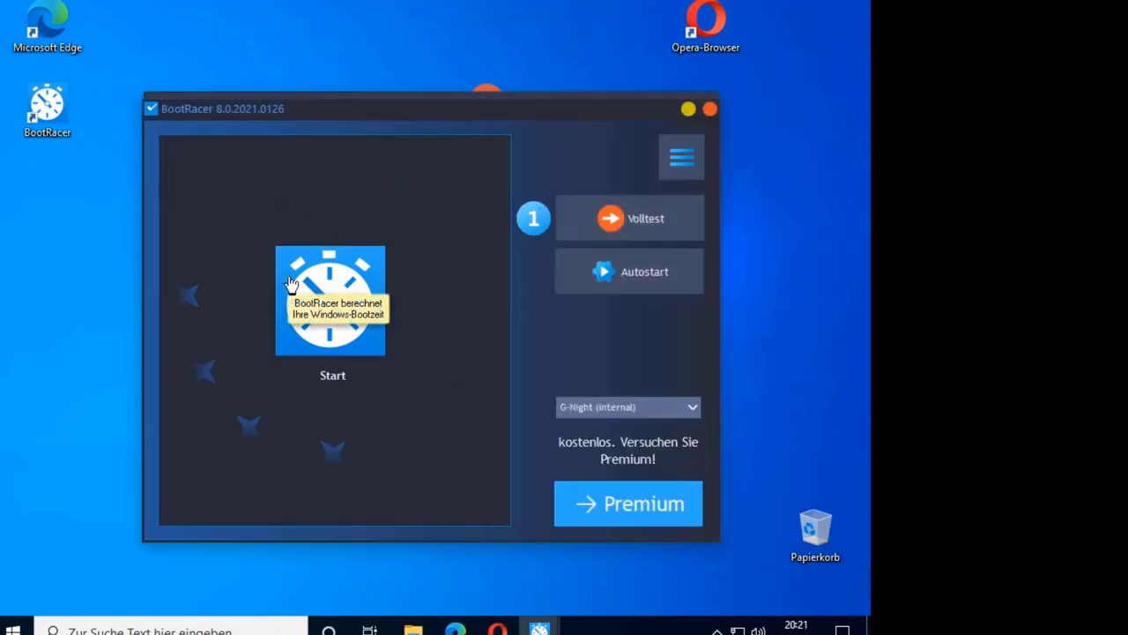
left_click(684, 156)
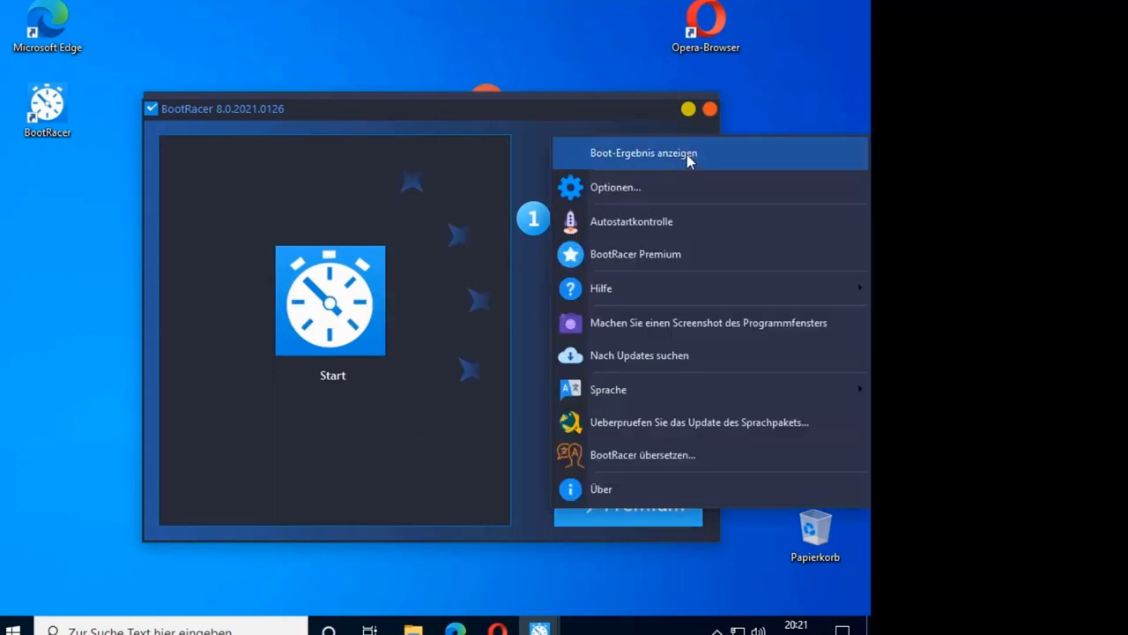
left_click(618, 186)
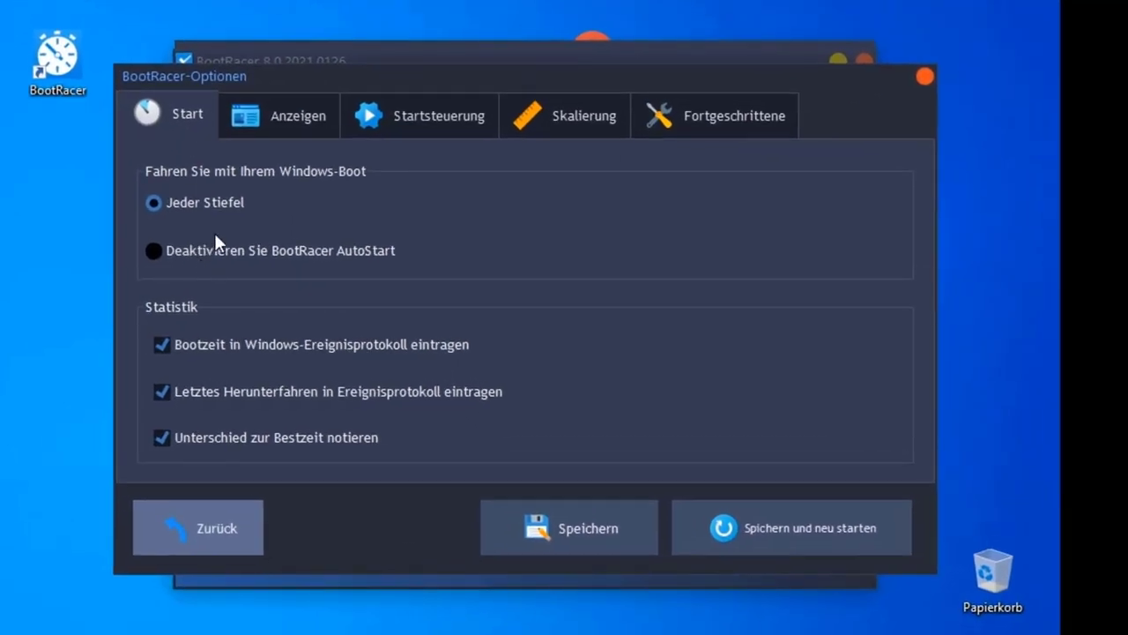
- Toggle the AutoStart radios back to run-every-boot, change event-log logging, then show the Anzeigen page
left_click(229, 252)
left_click(198, 201)
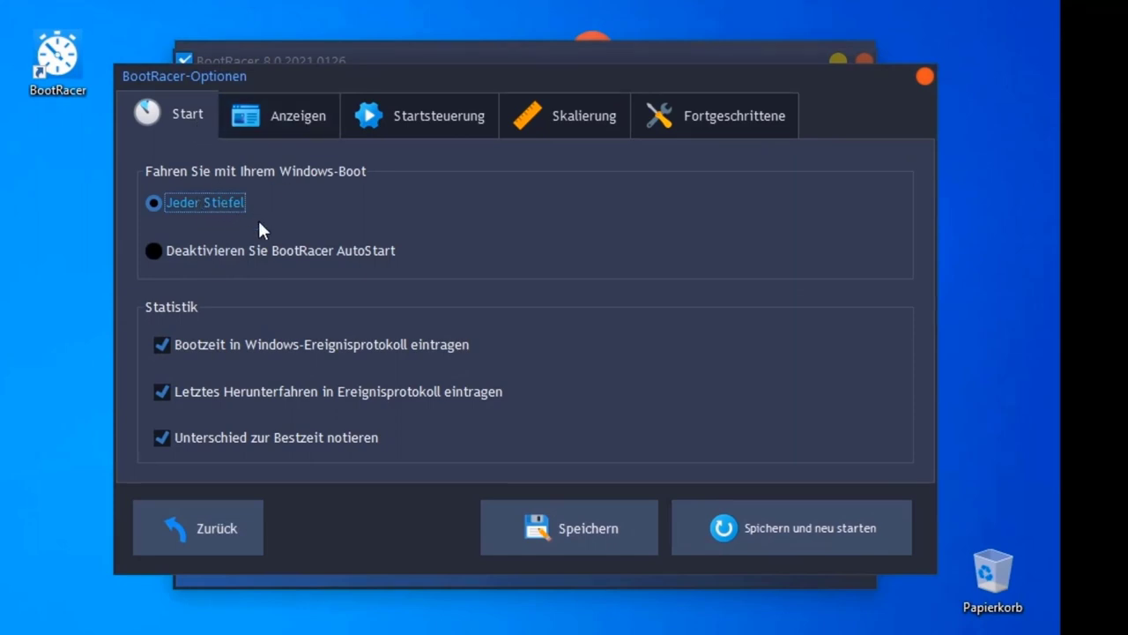
left_click(260, 251)
left_click(176, 202)
left_click(226, 342)
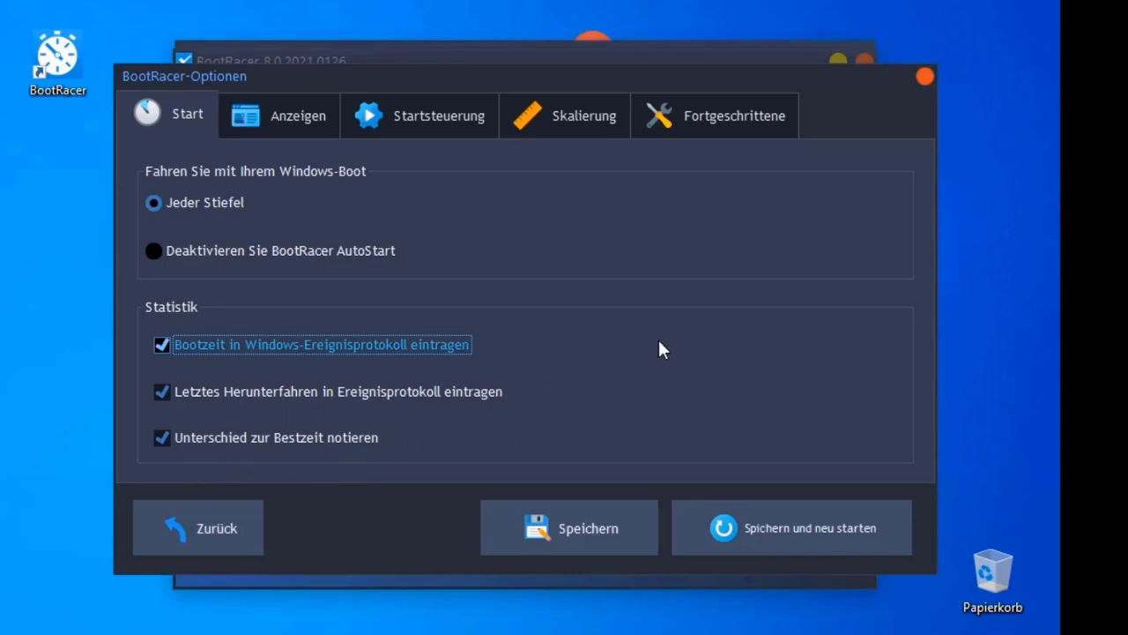
left_click(329, 130)
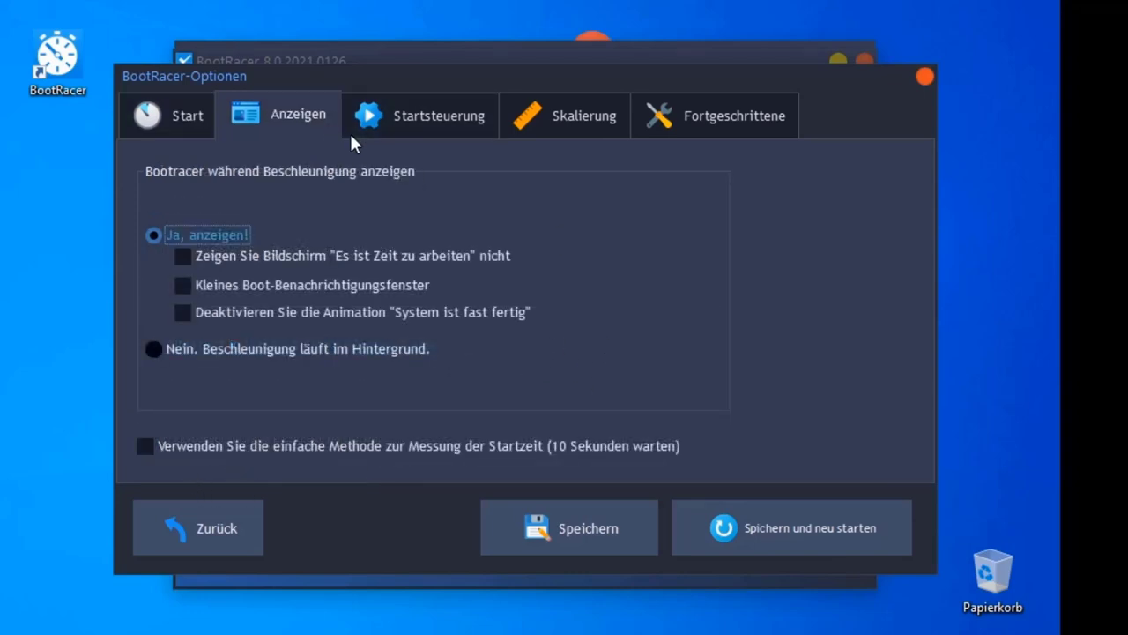
- Switch between Start and Anzeigen, toggling the 'Es ist Zeit zu arbeiten' screen off and back on
left_click(185, 128)
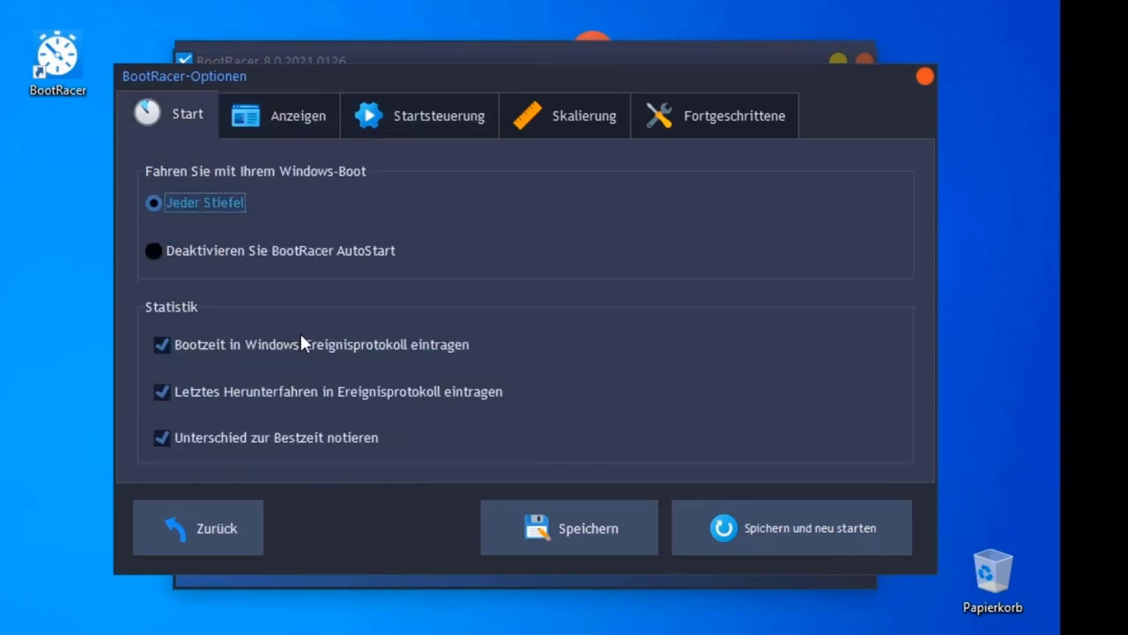
left_click(290, 116)
left_click(157, 122)
left_click(323, 109)
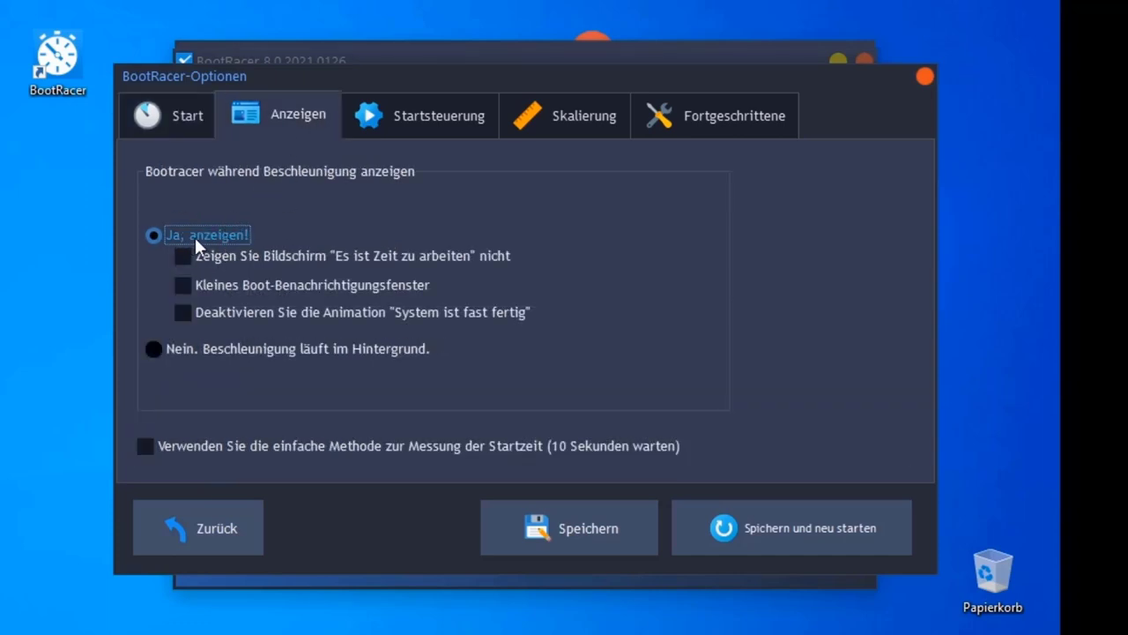
left_click(404, 256)
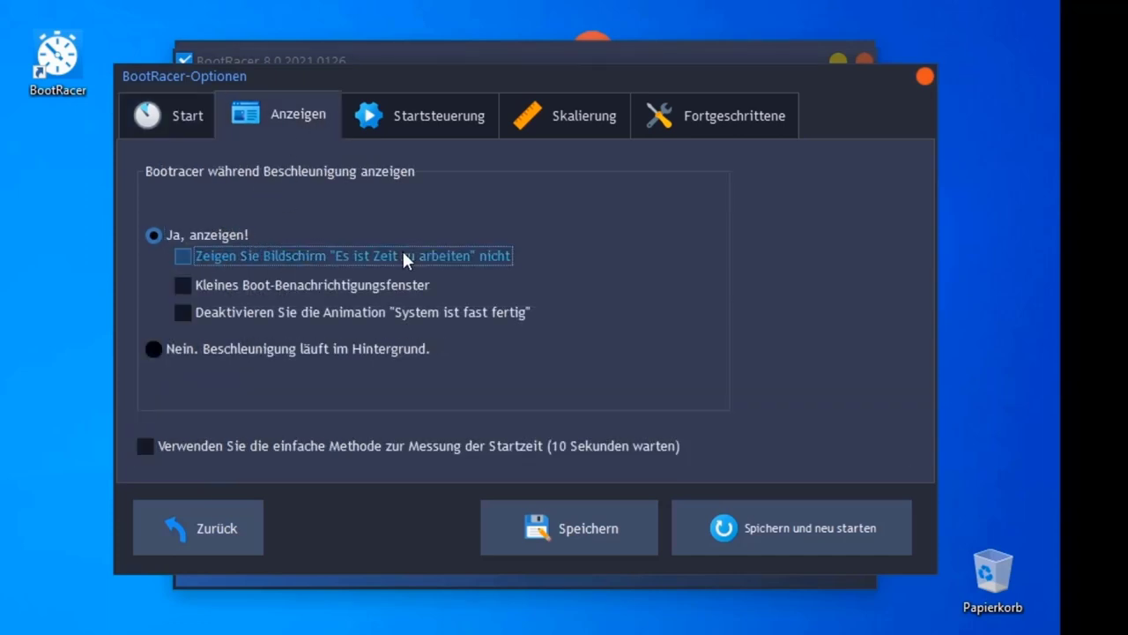
left_click(222, 263)
left_click(321, 258)
left_click(221, 264)
- Try the small notification and background modes, reselect 'Ja, anzeigen!', then go to Startsteuerung
left_click(317, 286)
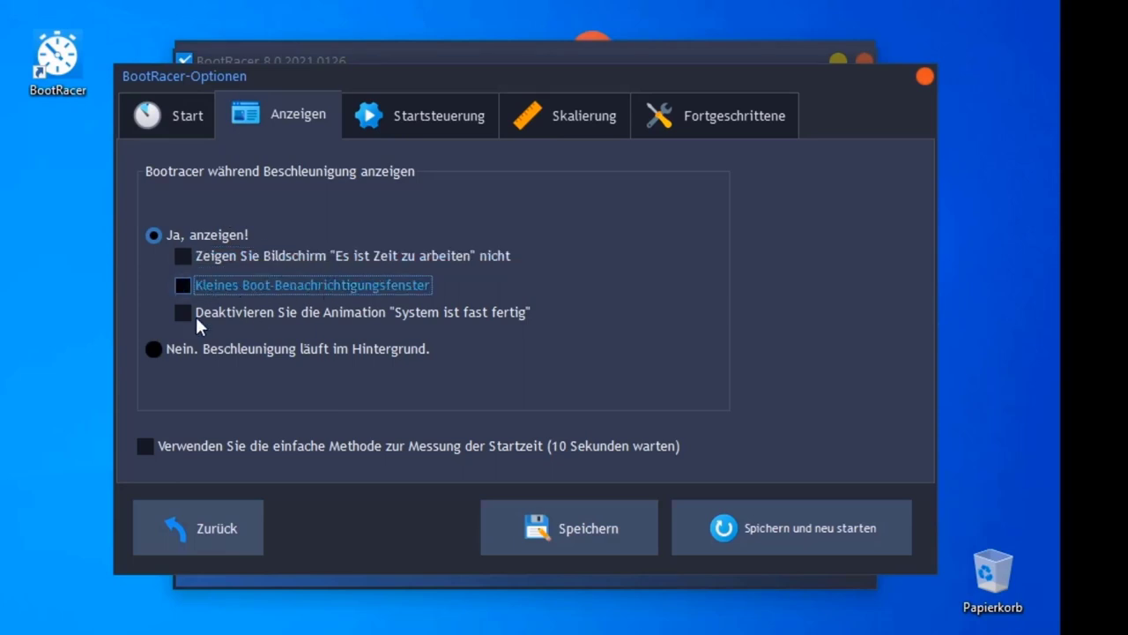
left_click(167, 349)
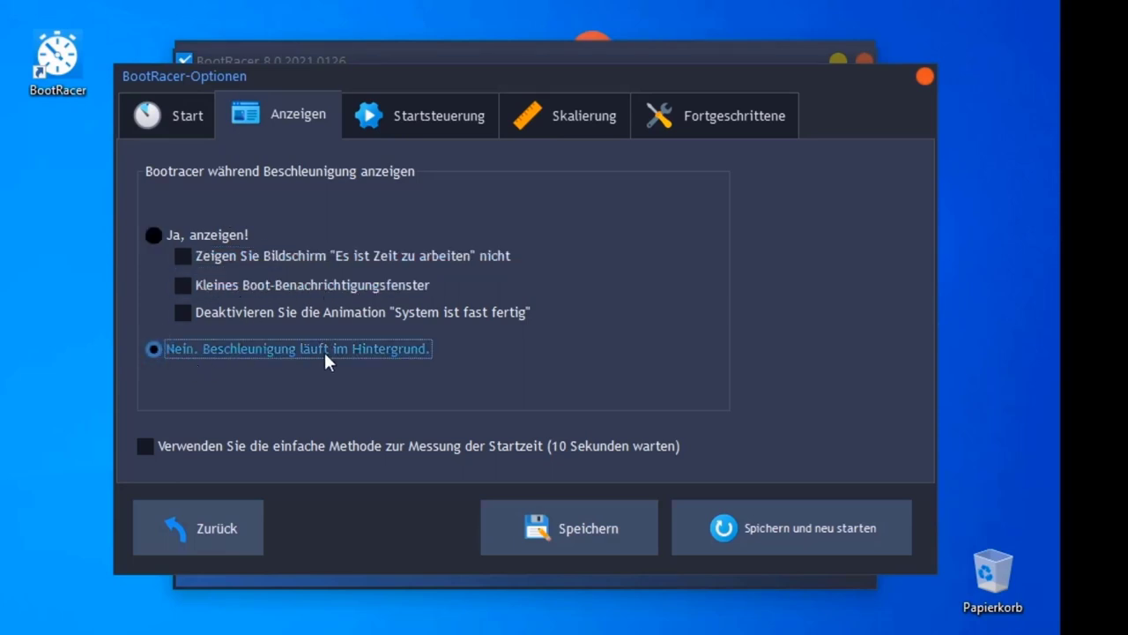
left_click(157, 235)
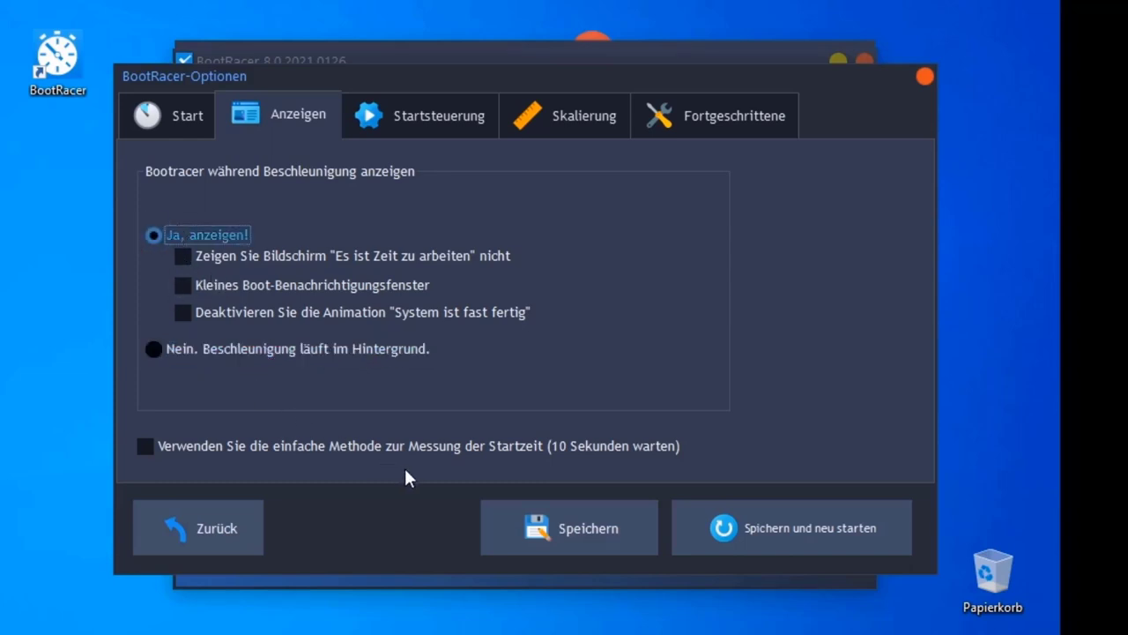
left_click(426, 119)
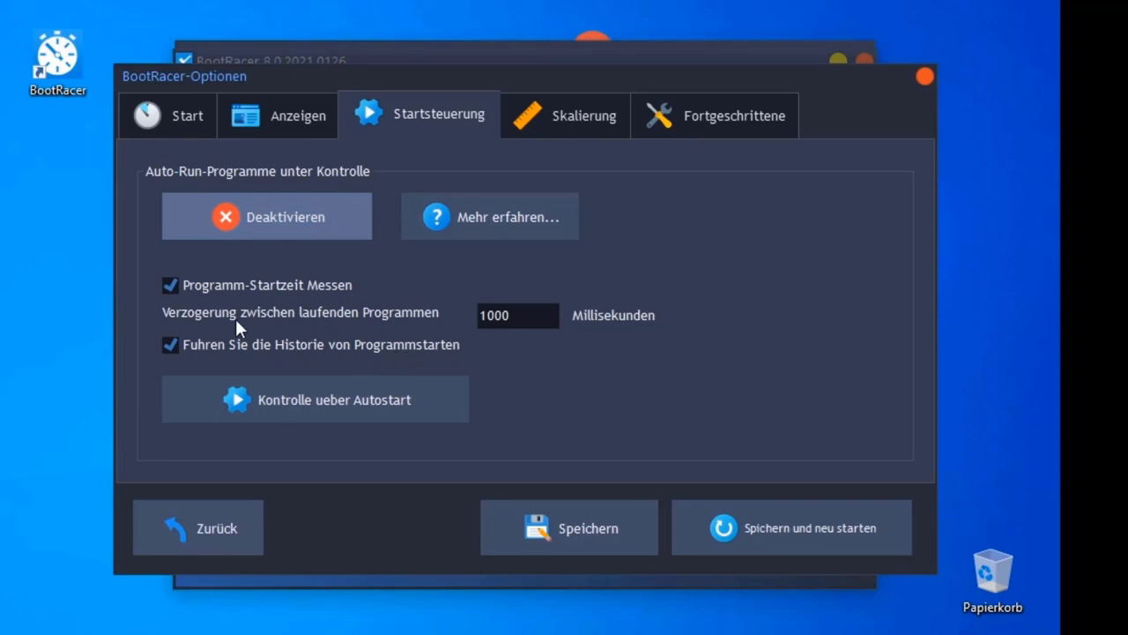
- Check the delay field, view Skalierung and Fortgeschrittene, close options, and open the Autostart list
left_click(528, 315)
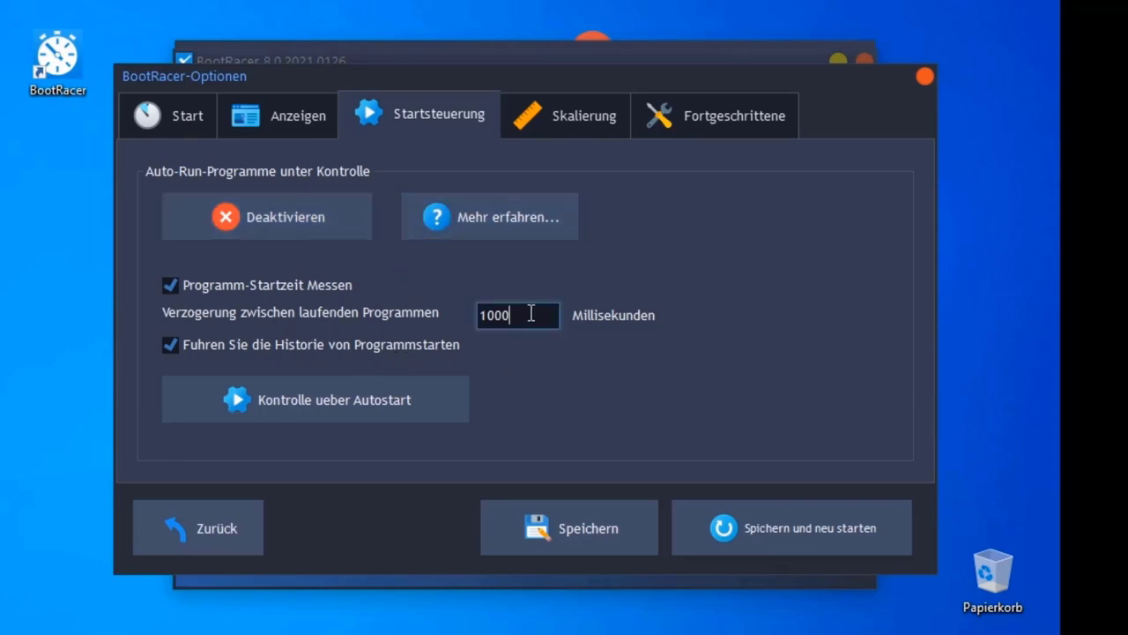
left_click(575, 99)
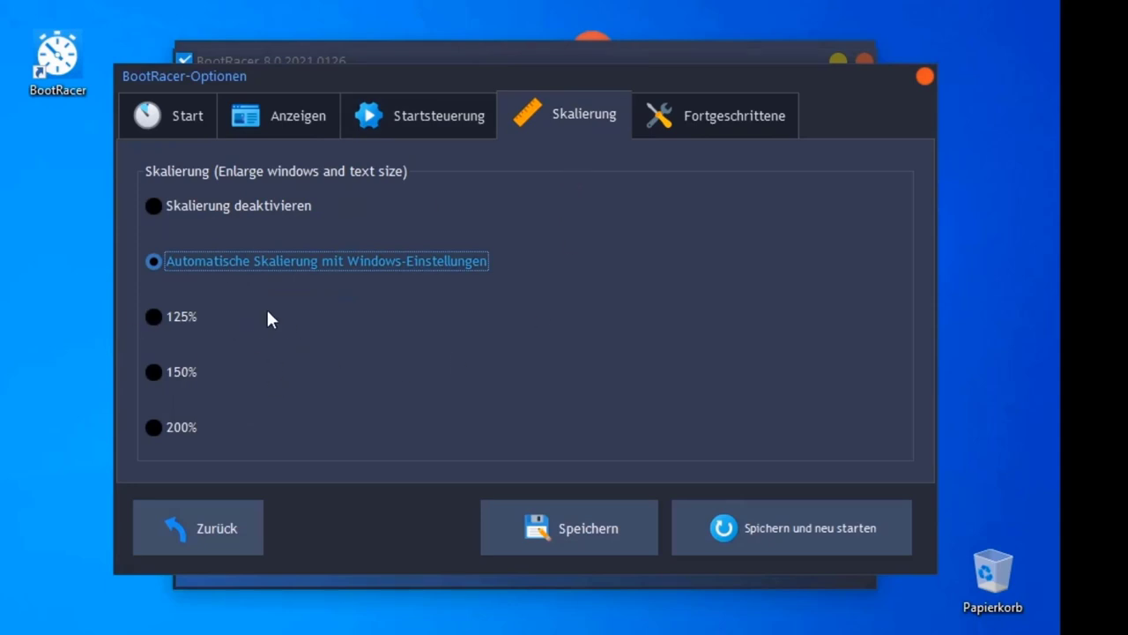
left_click(732, 114)
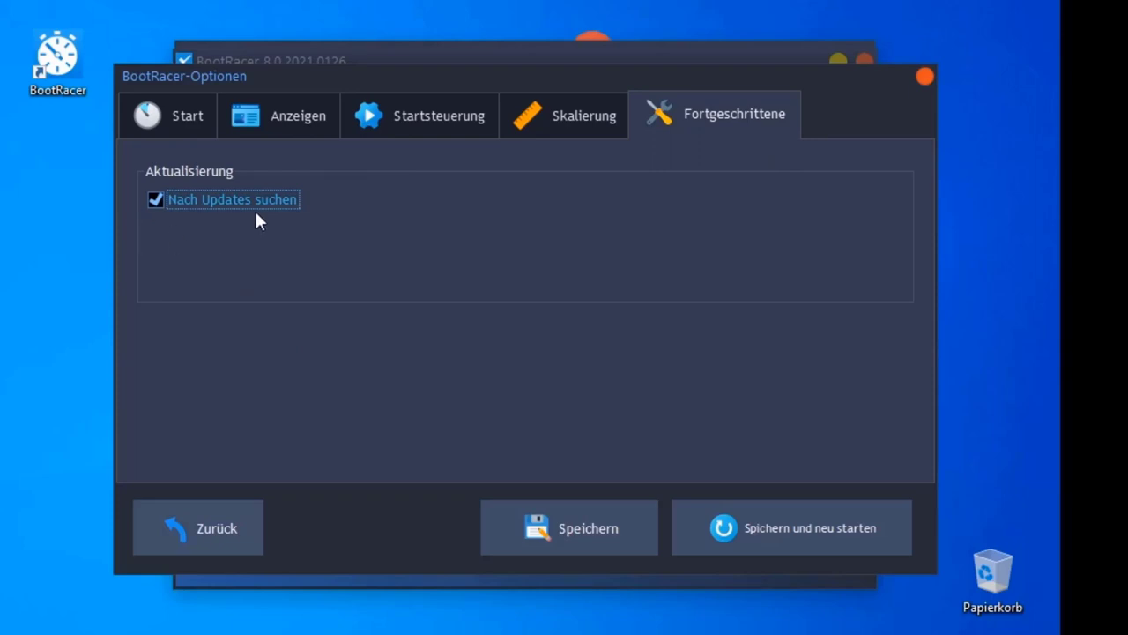
left_click(924, 77)
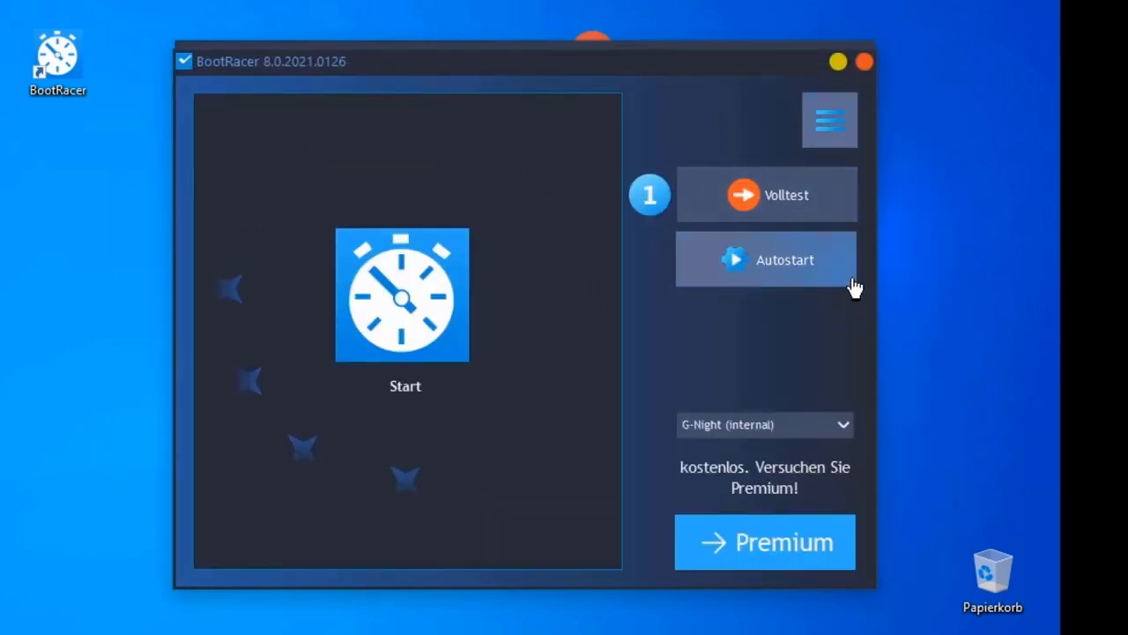
left_click(752, 284)
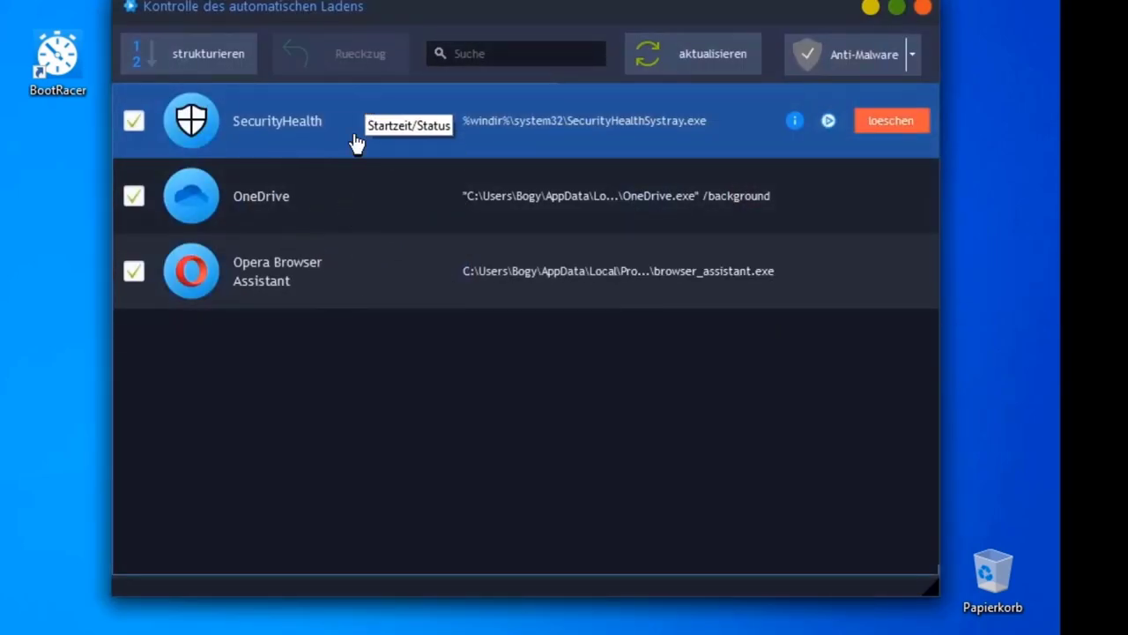
- Delete the OneDrive entry from autostart, then close and reopen the Autostart list
left_click(876, 196)
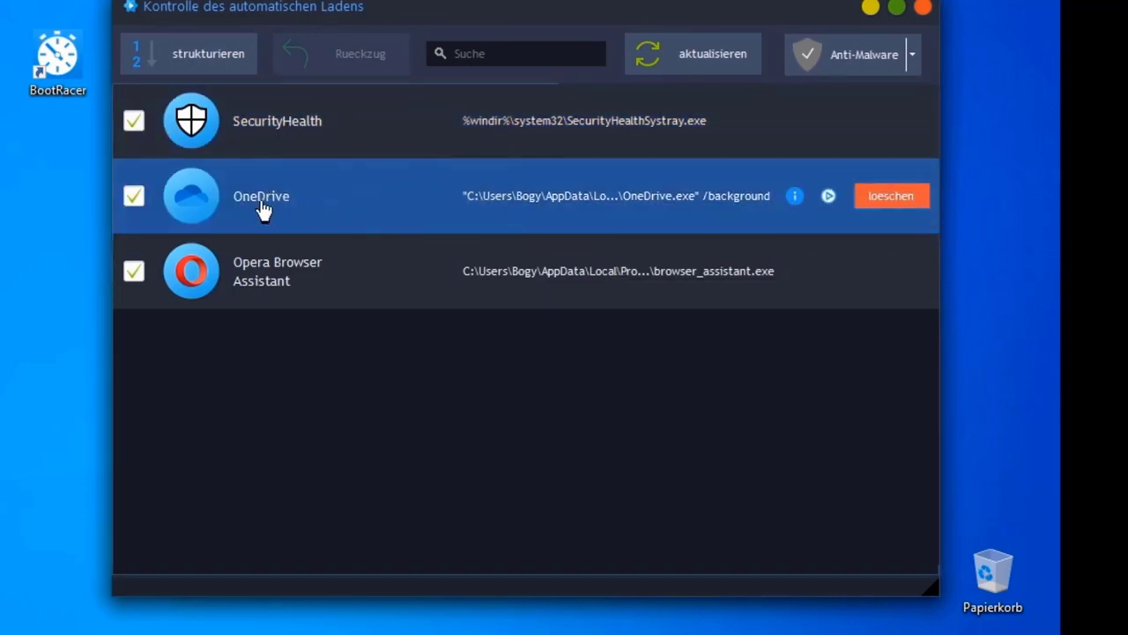
left_click(902, 199)
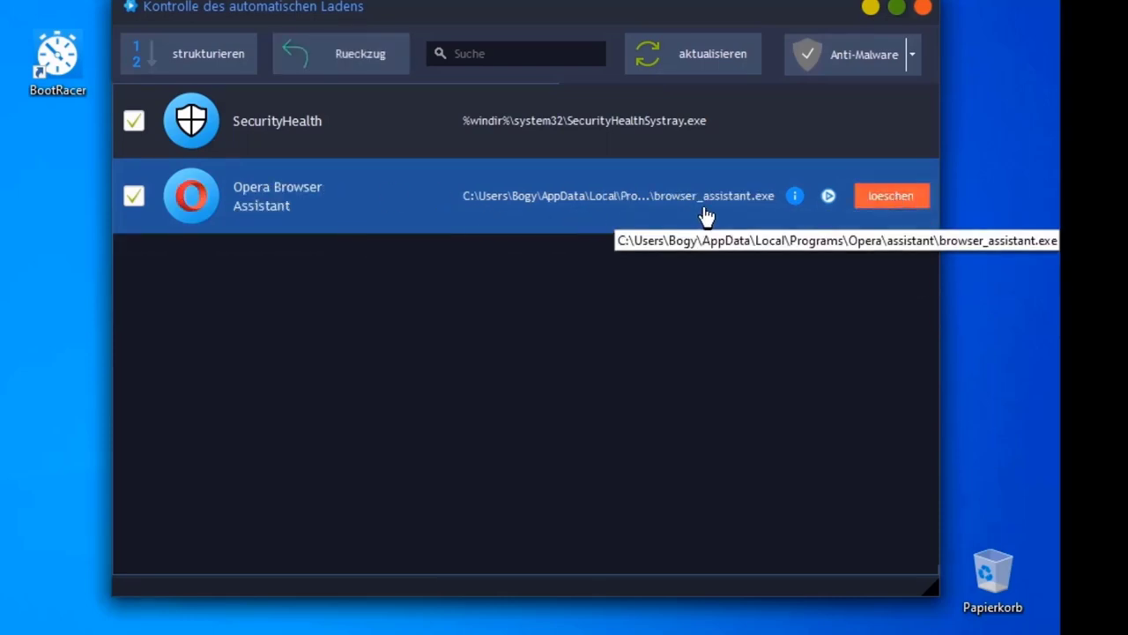
left_click(923, 9)
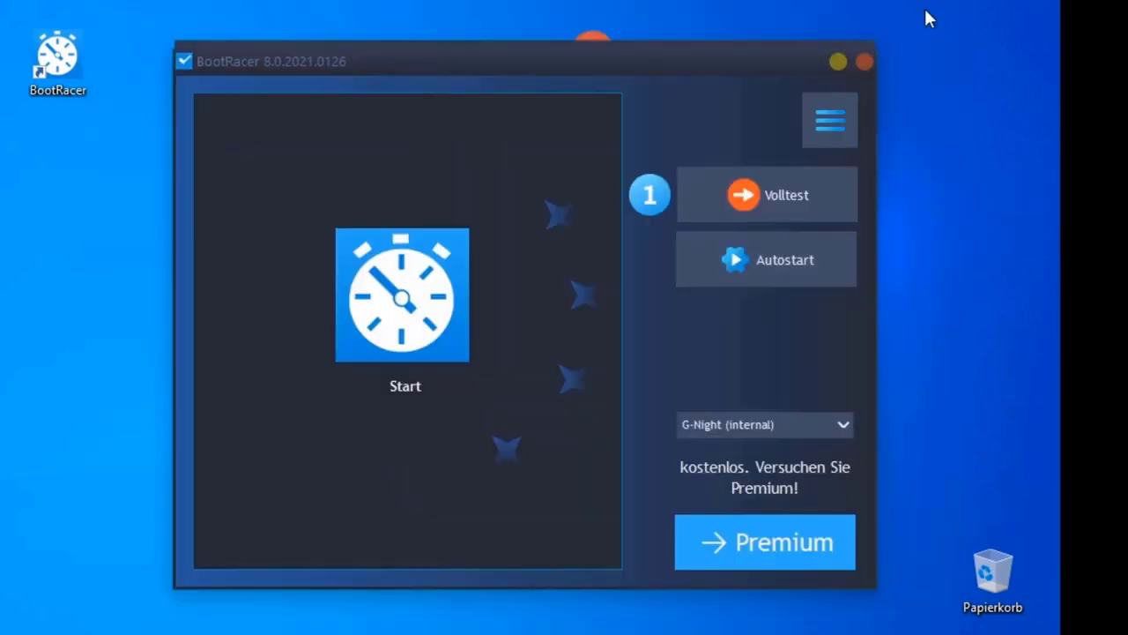
left_click(775, 280)
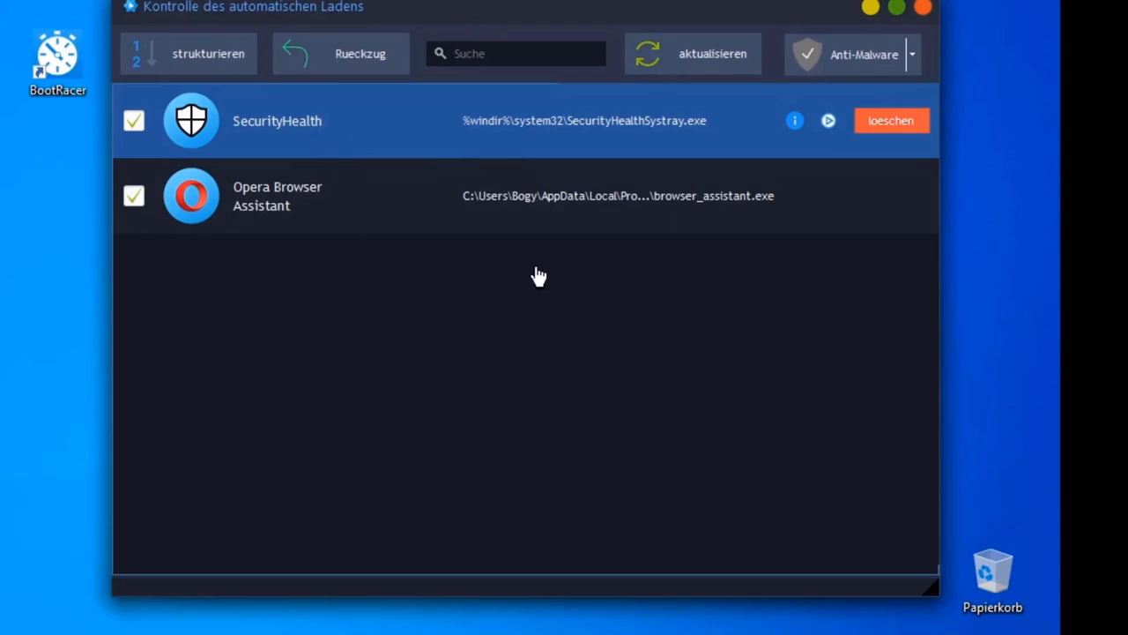
- Restore OneDrive from the Rückzug undo journal and close the autostart control window
left_click(360, 58)
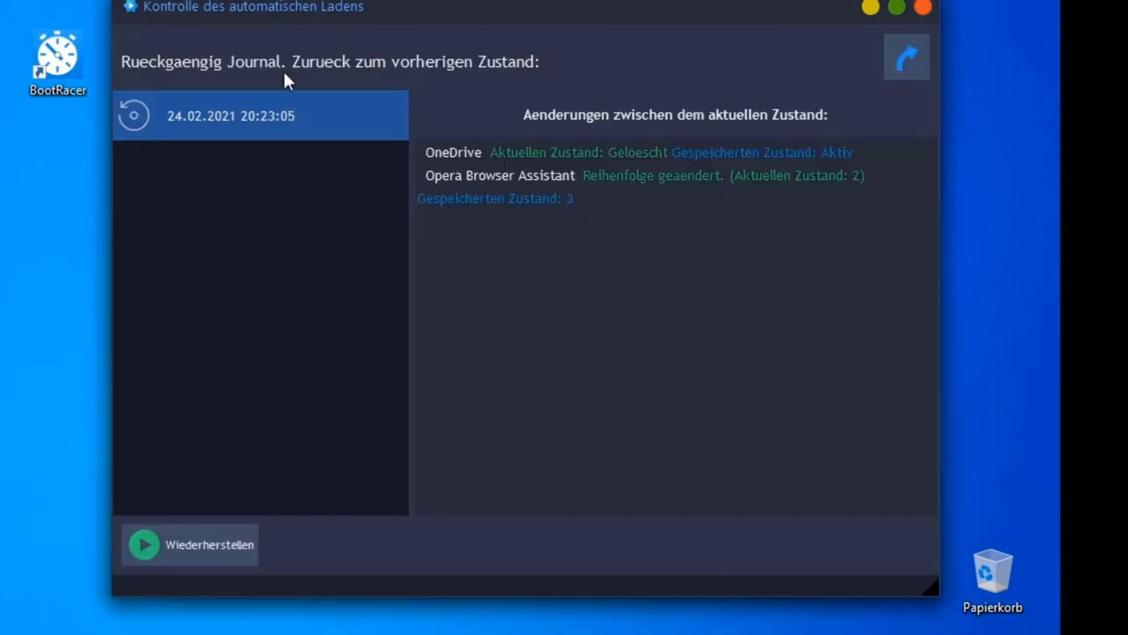
left_click(216, 545)
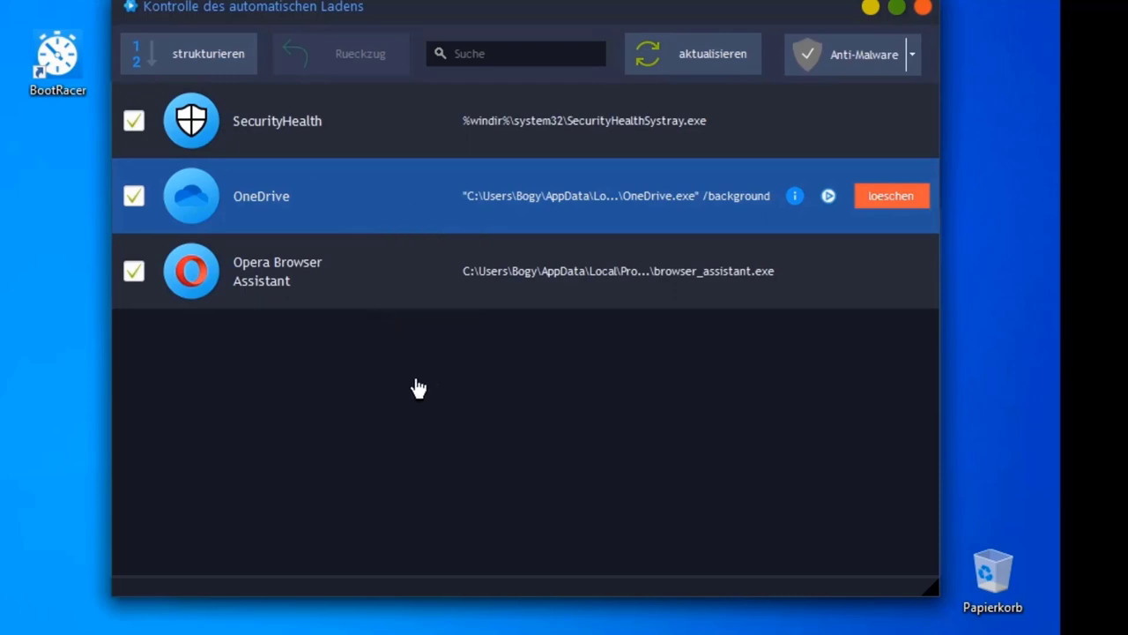
left_click(922, 10)
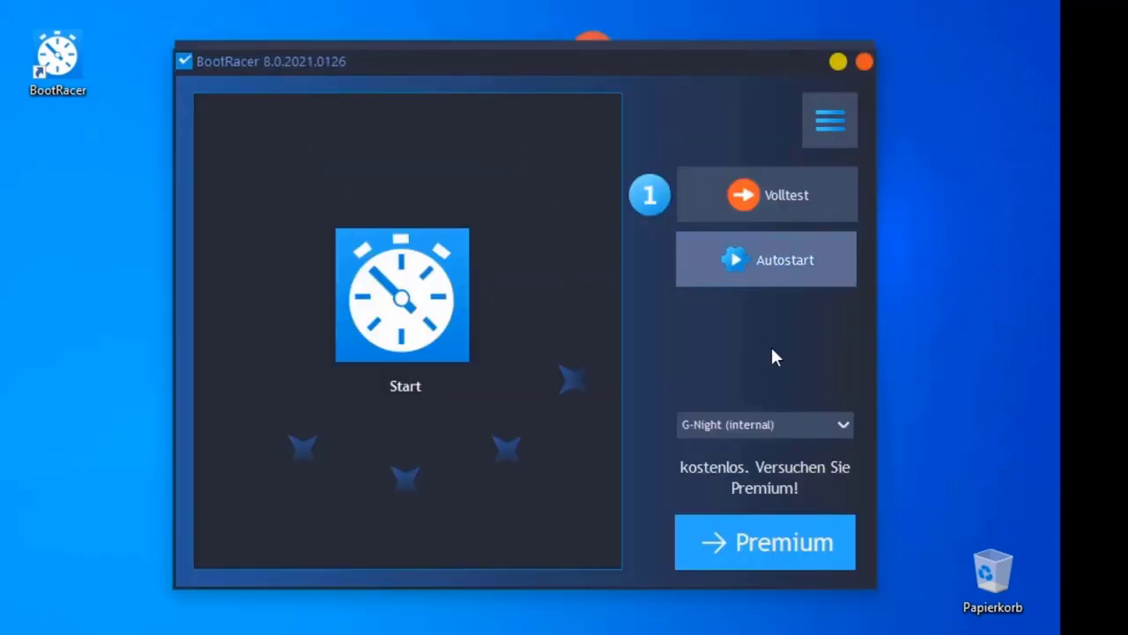
- Browse the Volltest pages, then click 'Den Test starten' from Schnelle Optimierung
left_click(771, 209)
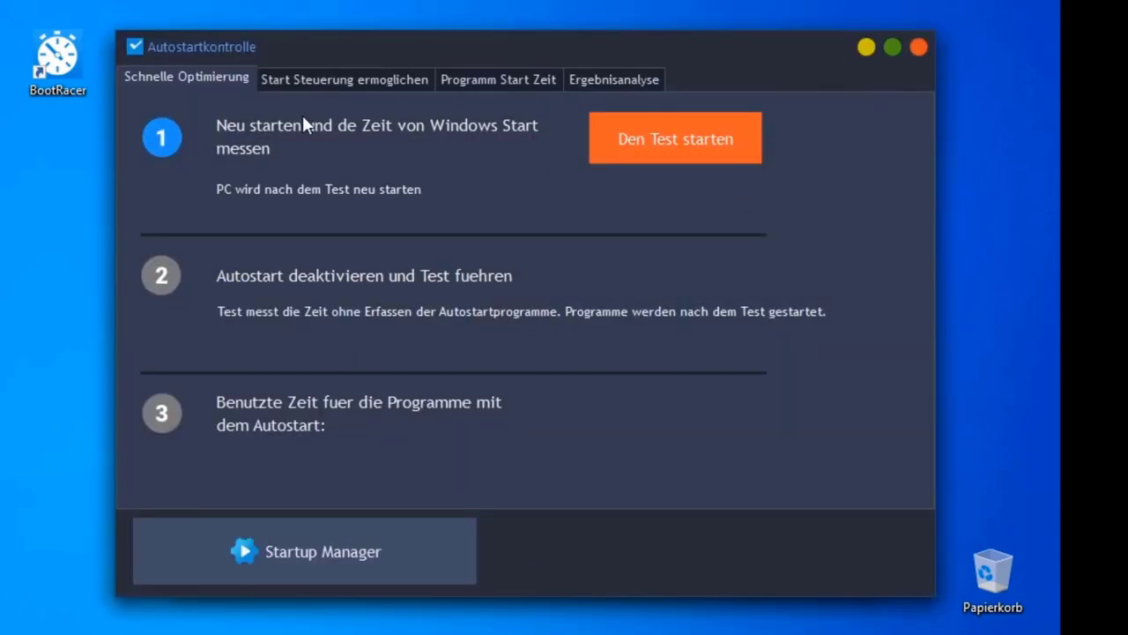
left_click(303, 80)
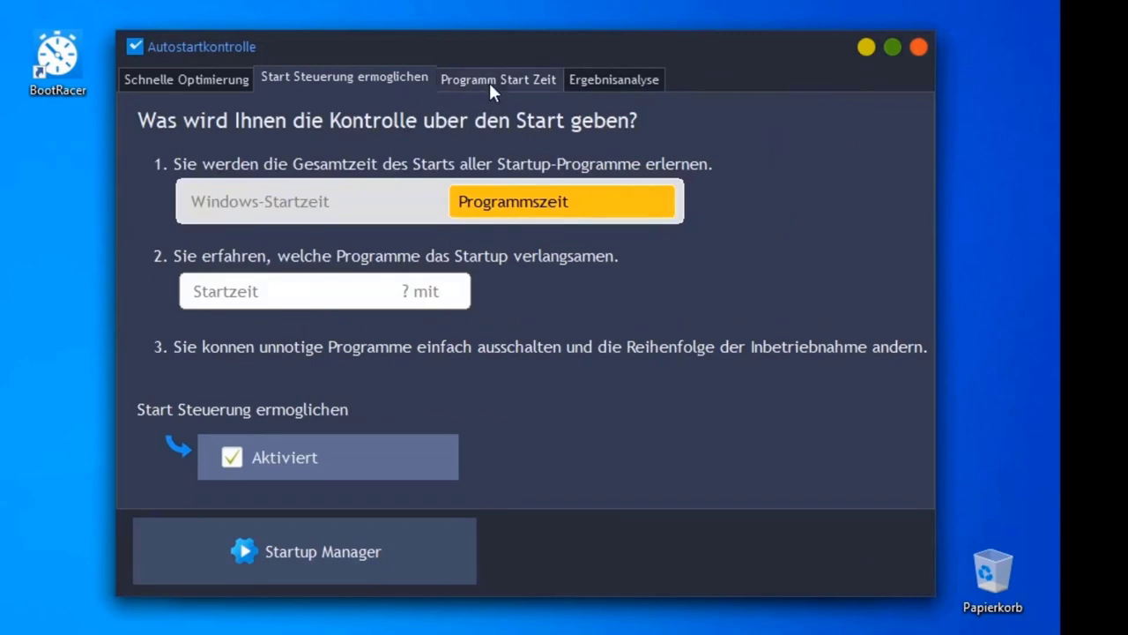
left_click(491, 84)
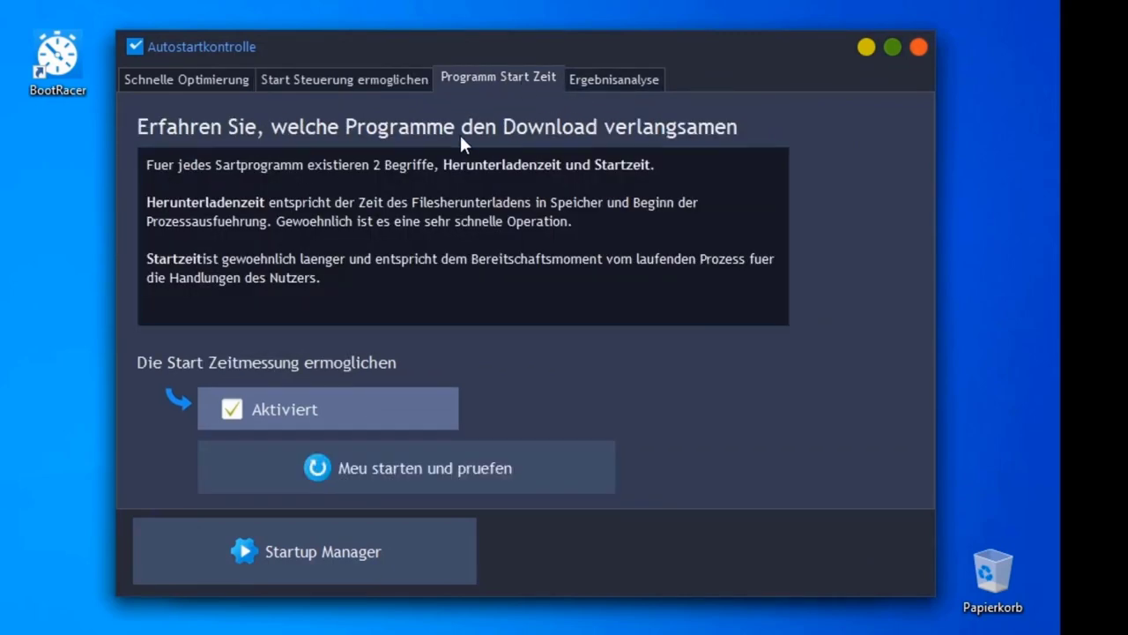
left_click(655, 79)
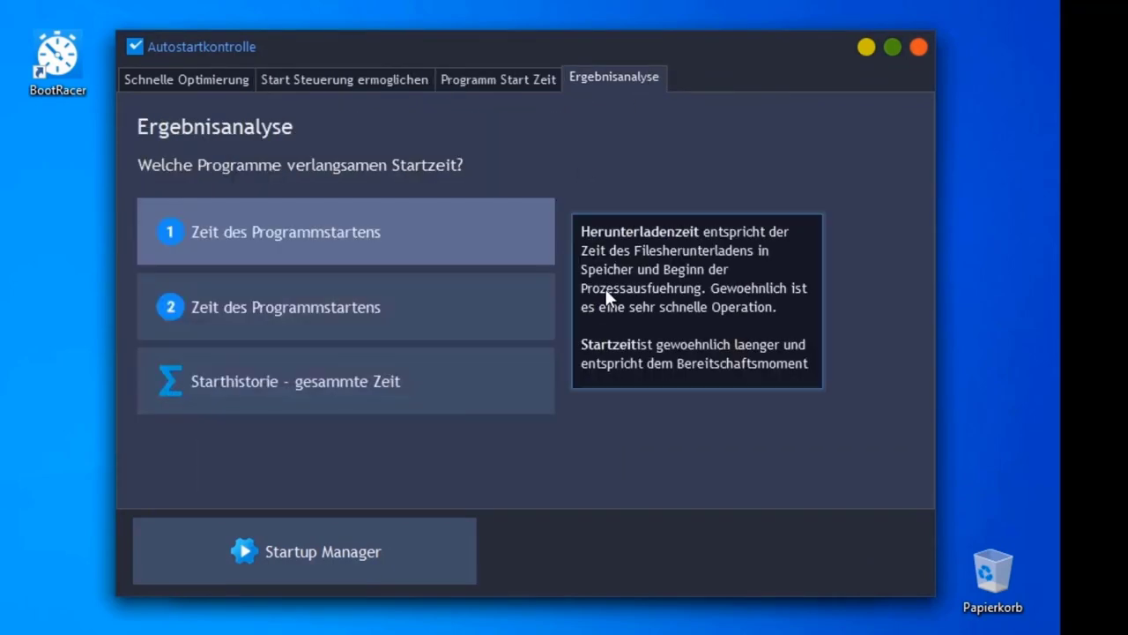
left_click(185, 78)
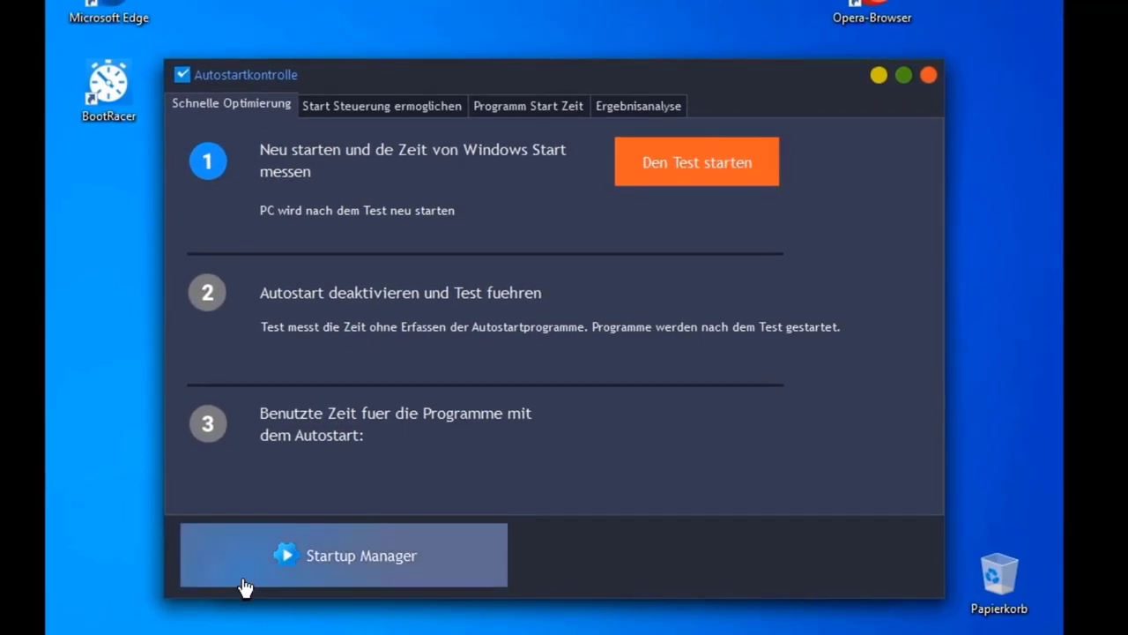
left_click(688, 172)
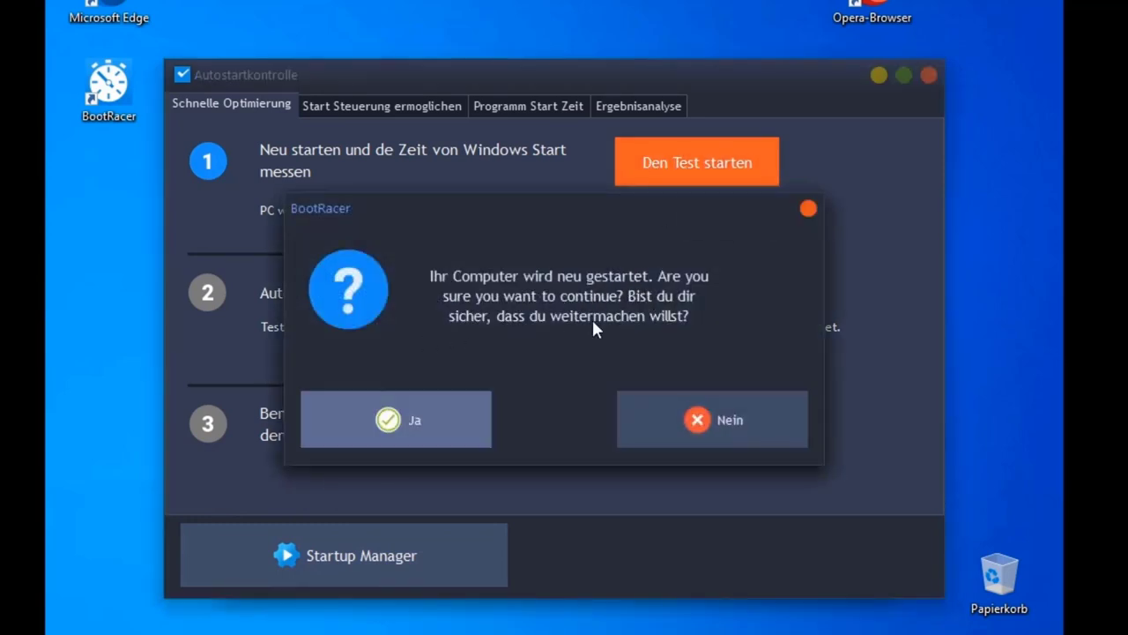
- Confirm with Ja to restart the computer for BootRacer's boot-time test
left_click(384, 418)
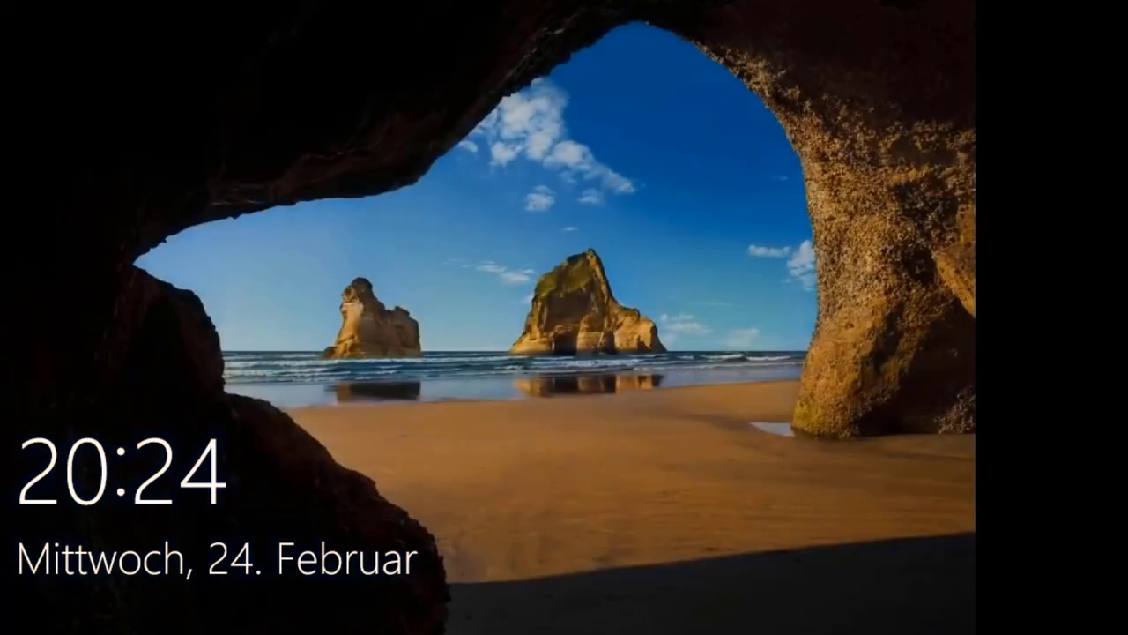
- Sign in to Windows from the lock screen by entering the account password
key("space")
type("p")
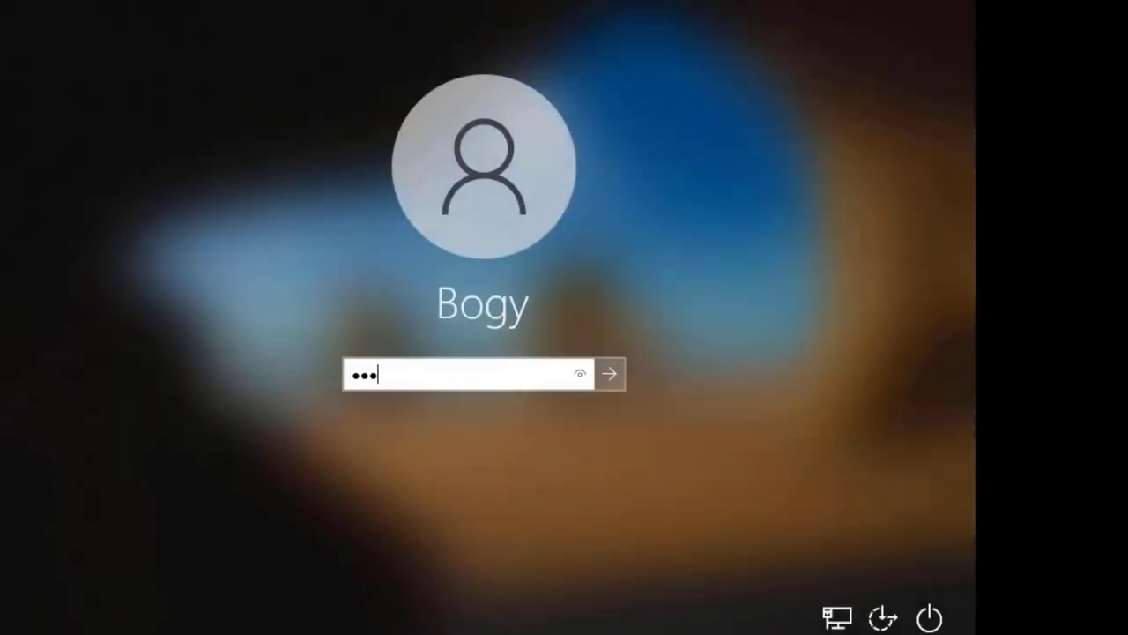
key("Return")
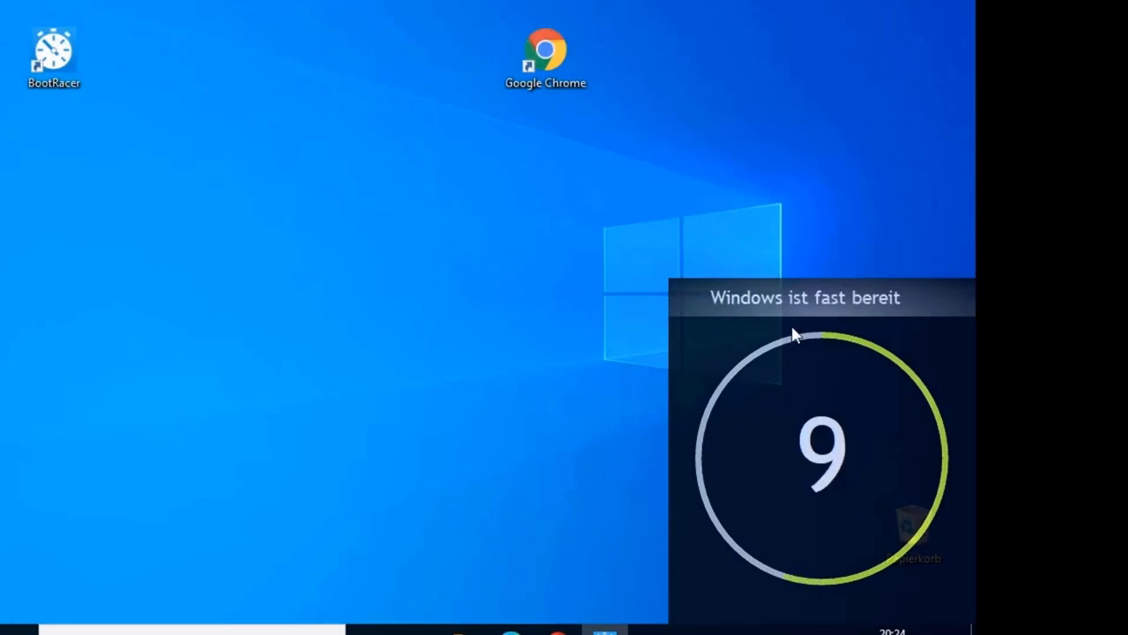
- Refresh the desktop using Aktualisieren from its shortcut menu
right_click(397, 222)
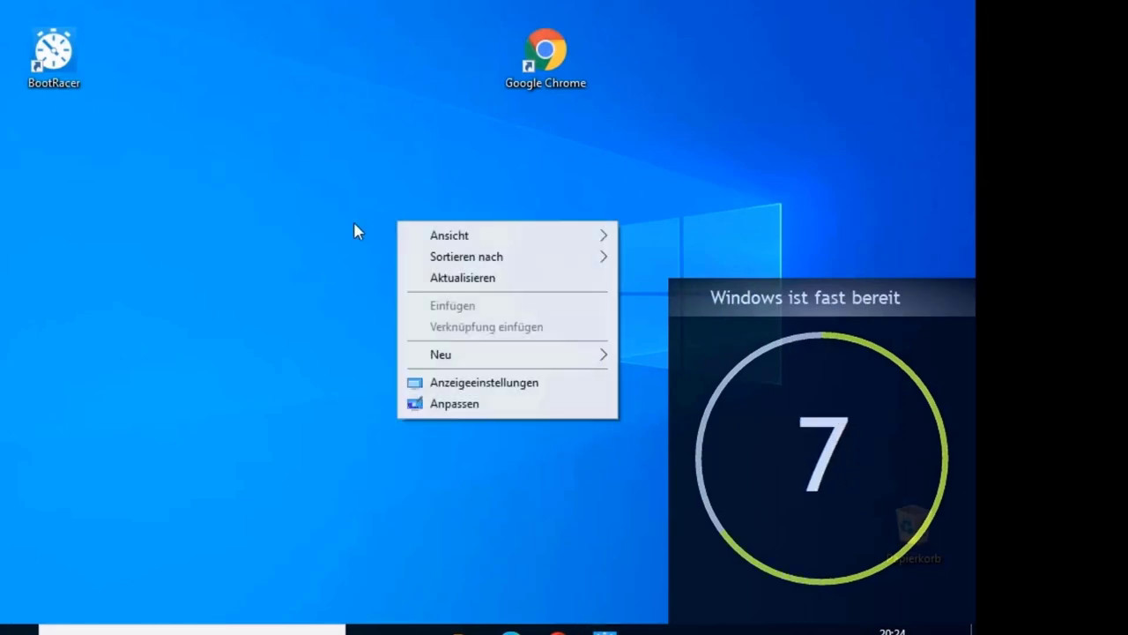
left_click(327, 257)
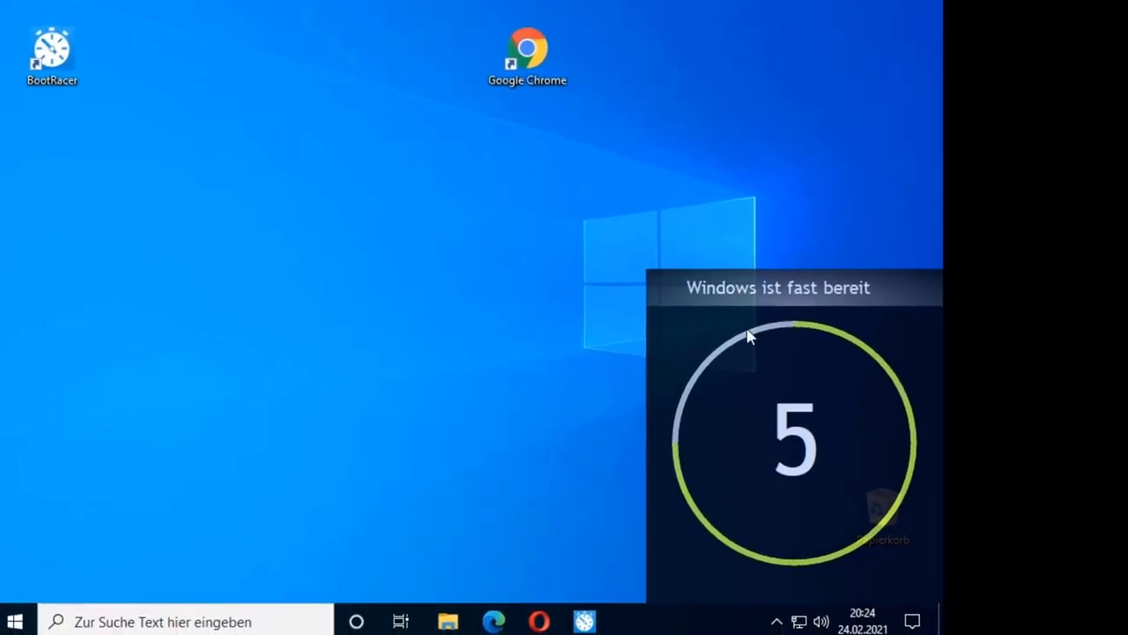
right_click(372, 179)
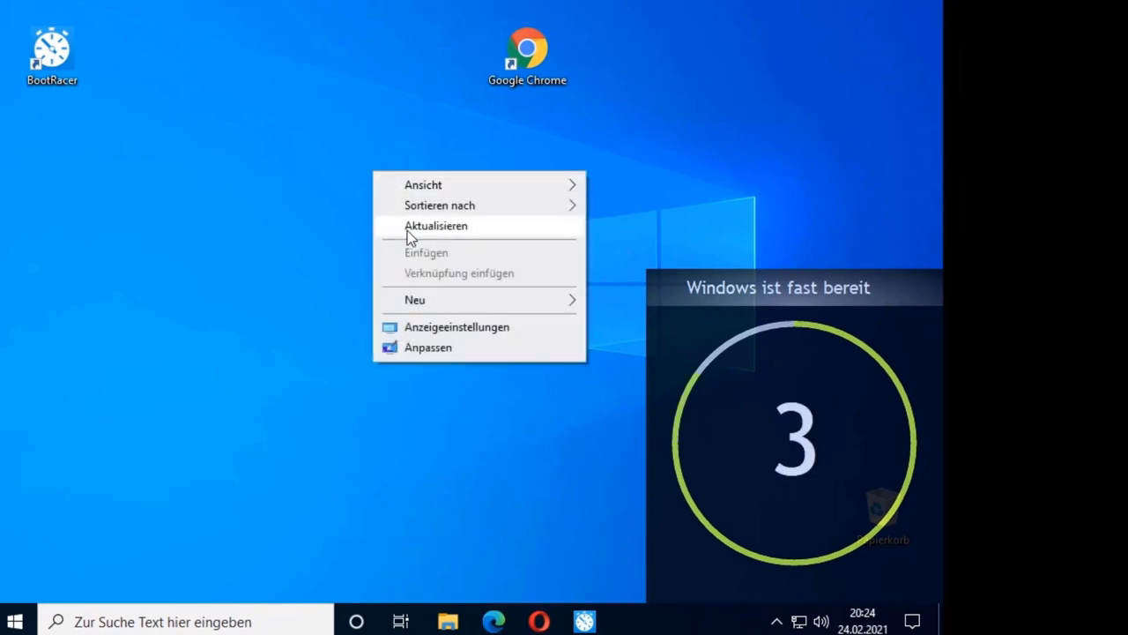
left_click(409, 229)
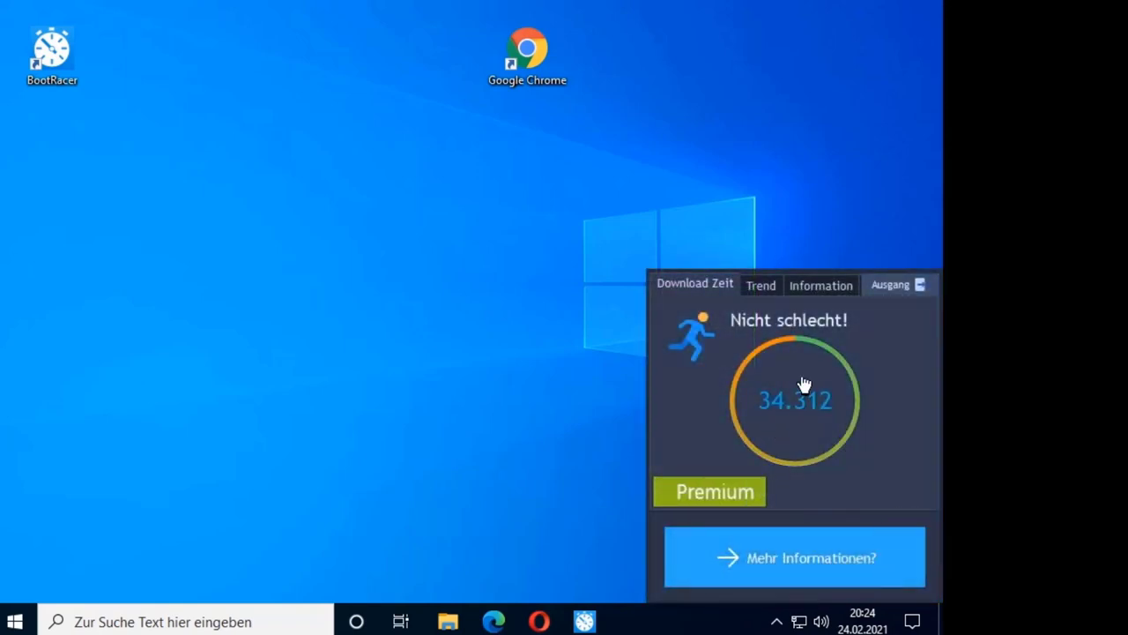
- Review BootRacer's Trend and Information tabs, then show the main window with the 34.312 s result
left_click(762, 291)
left_click(818, 289)
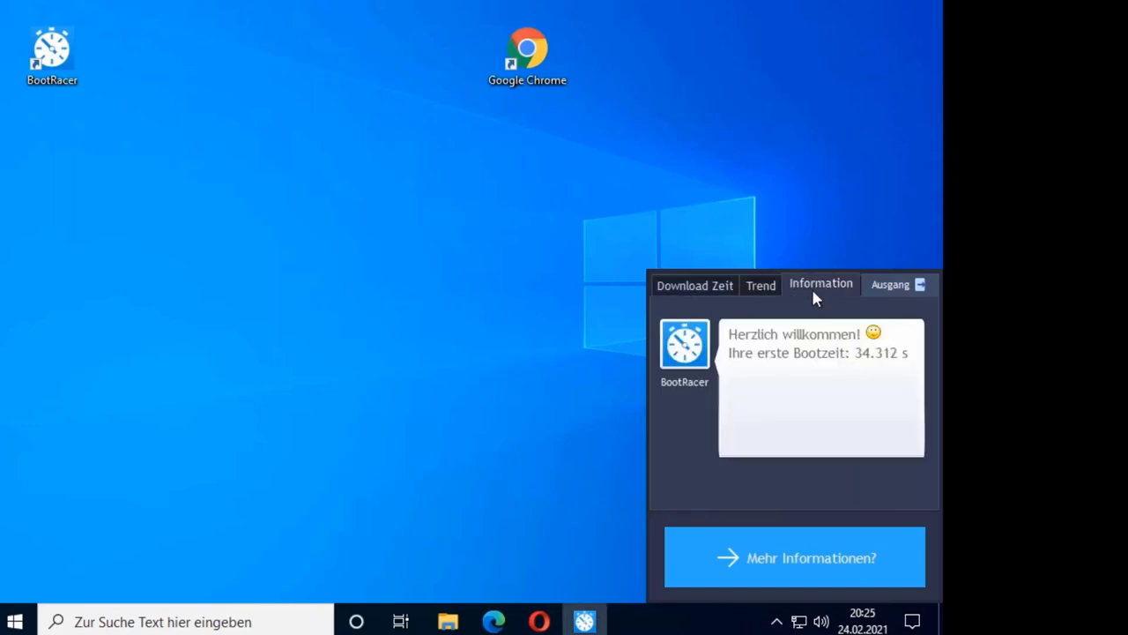
left_click(697, 286)
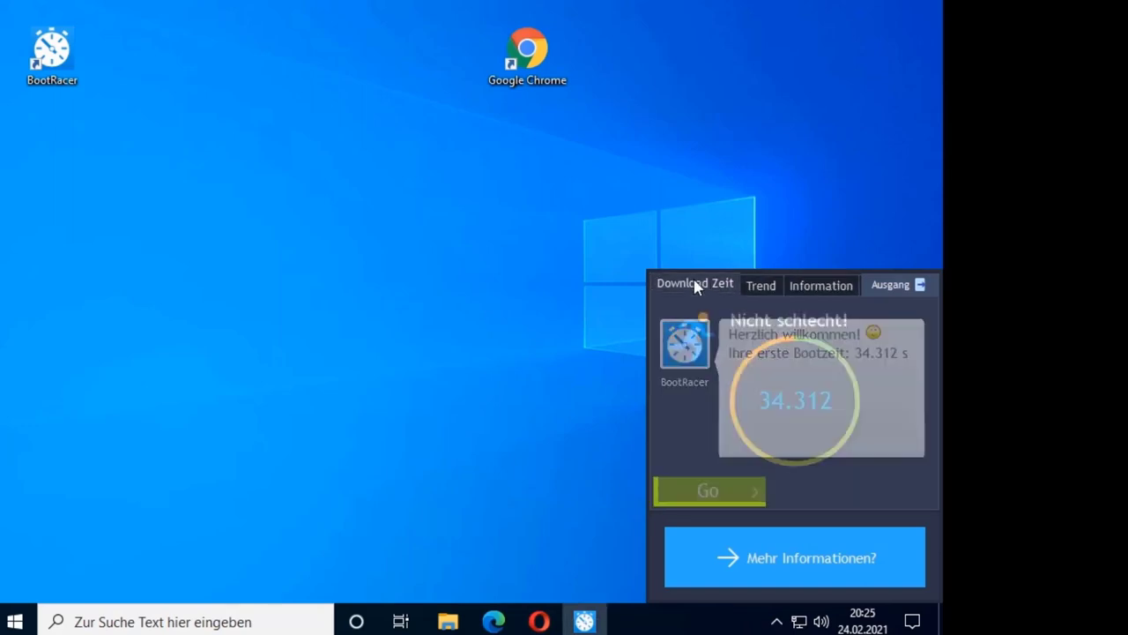
left_click(778, 404)
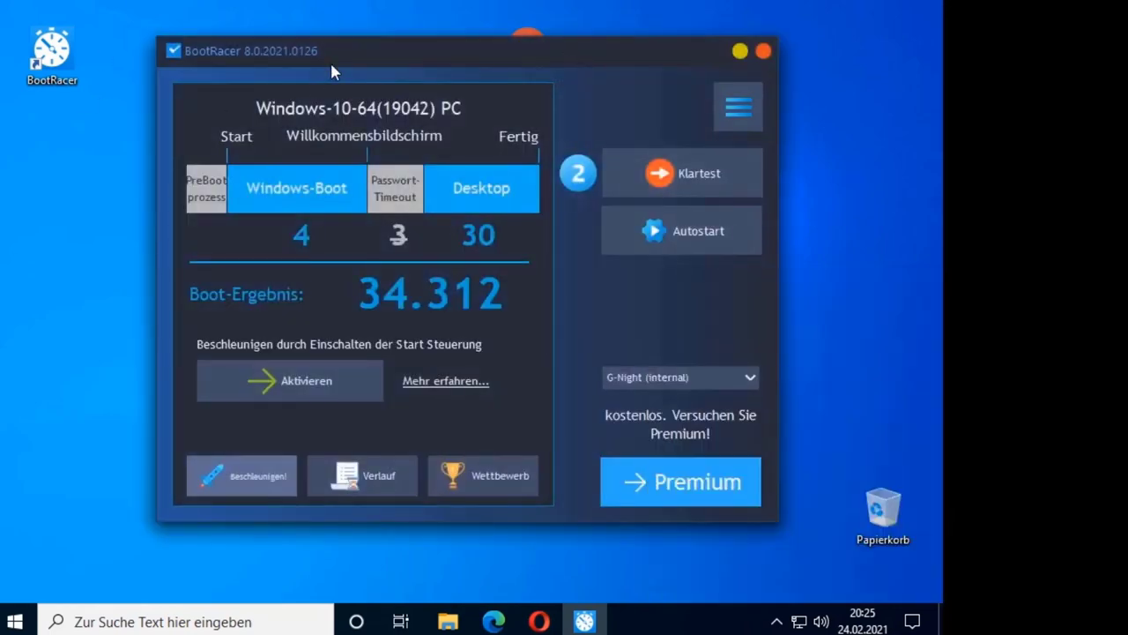
left_click_drag(347, 38, 333, 20)
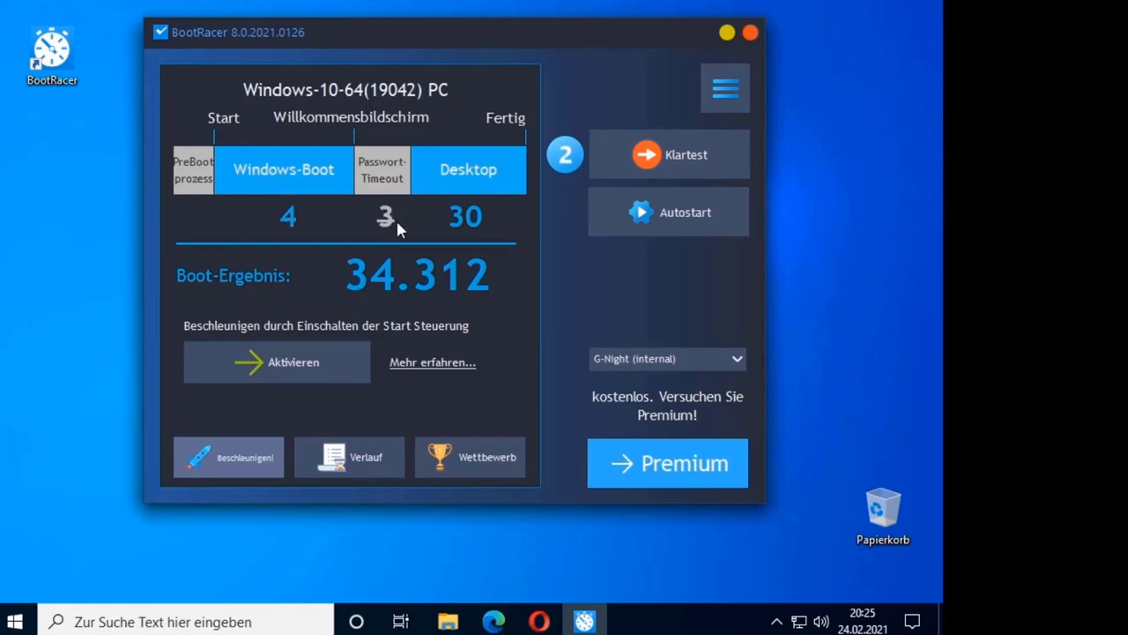
left_click(468, 172)
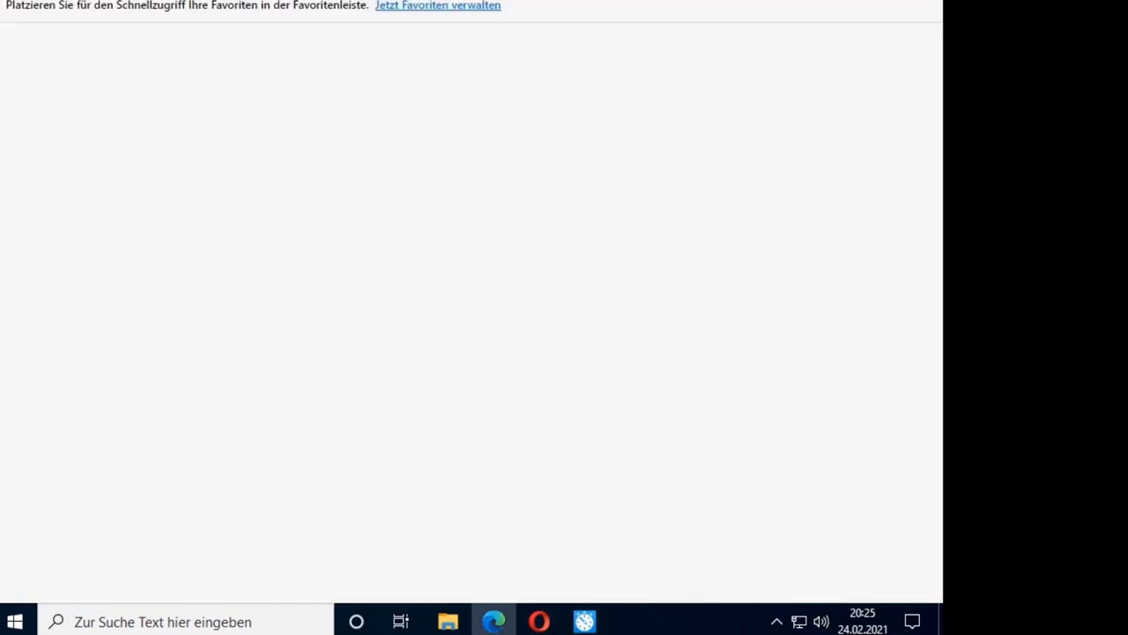
key("alt+F4")
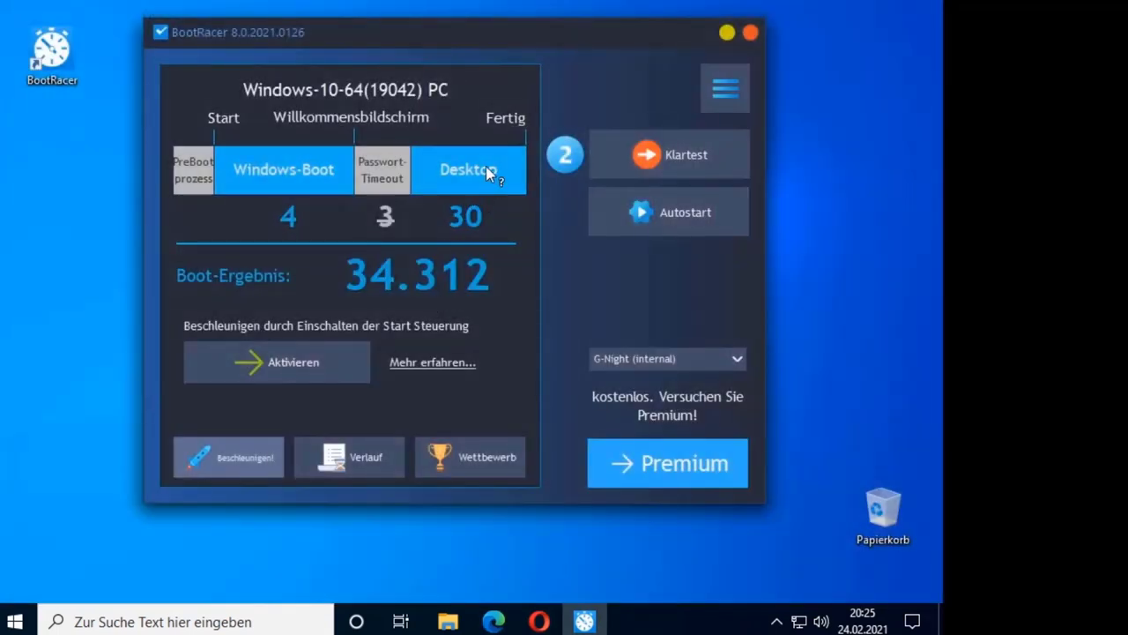
mouse_move(466, 180)
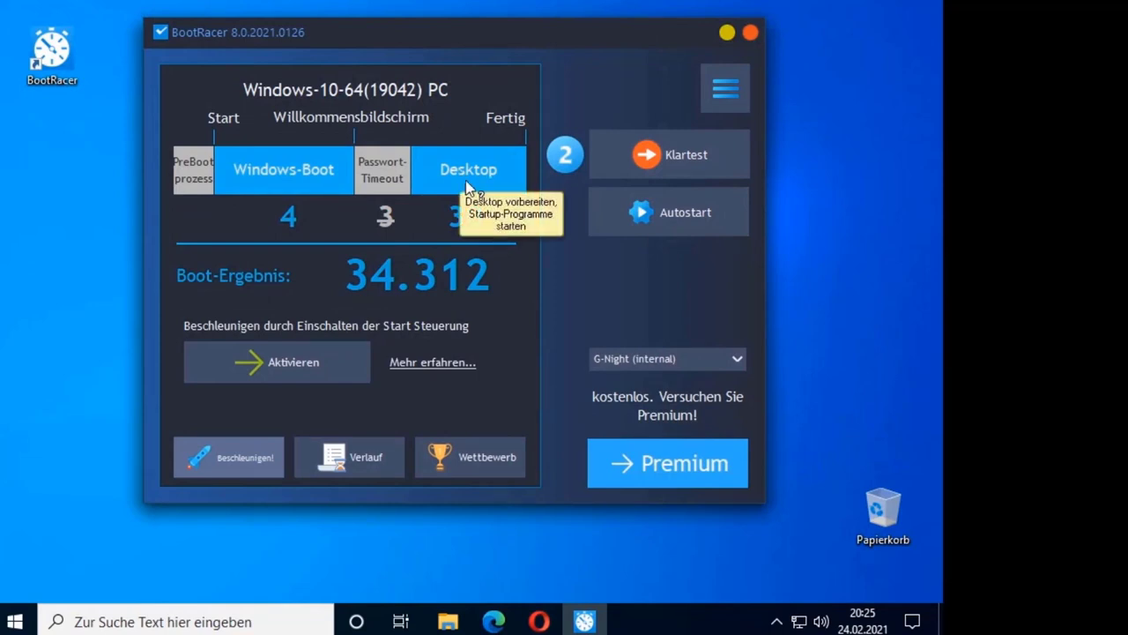
mouse_move(338, 181)
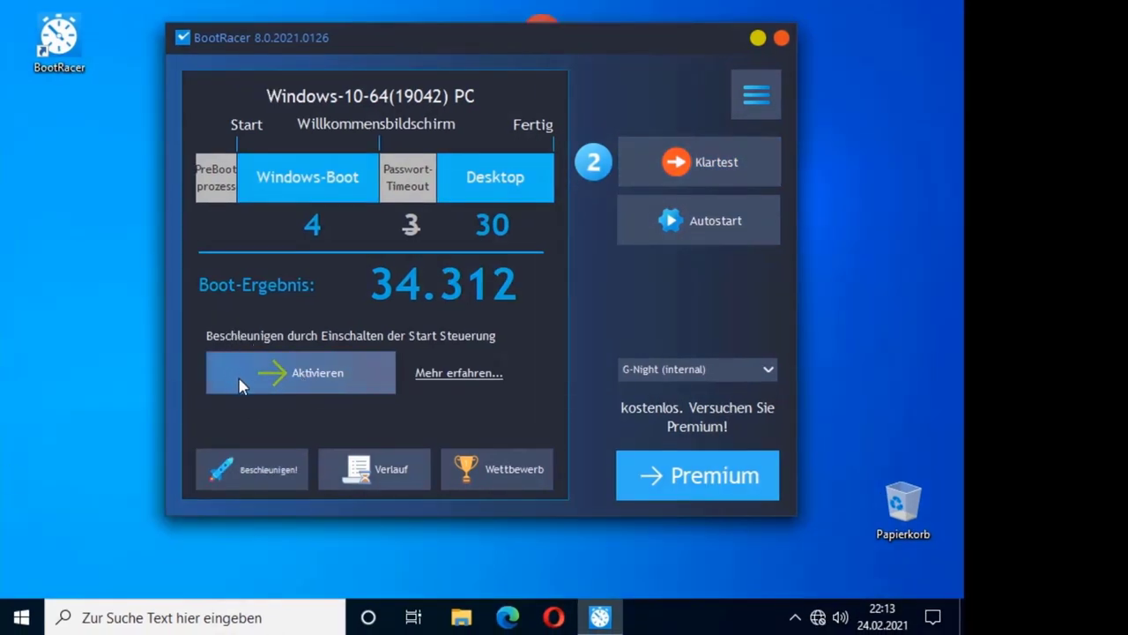
- Turn on BootRacer startup control by ticking Start Steuerung ermoglichen, then close the settings window
left_click(281, 367)
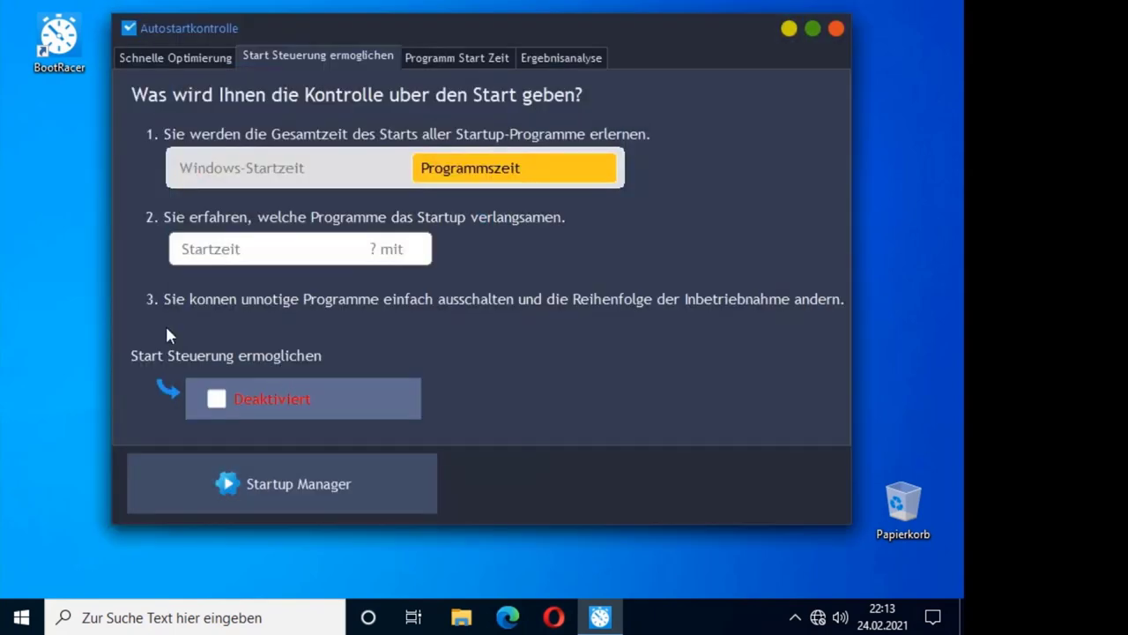
left_click(220, 404)
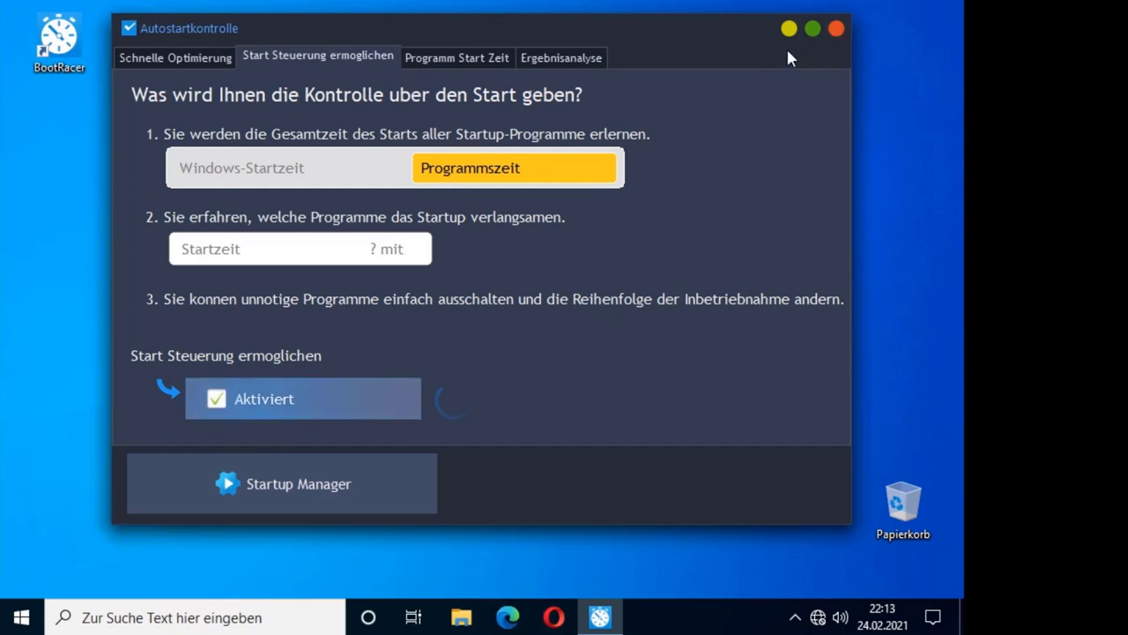
left_click(834, 30)
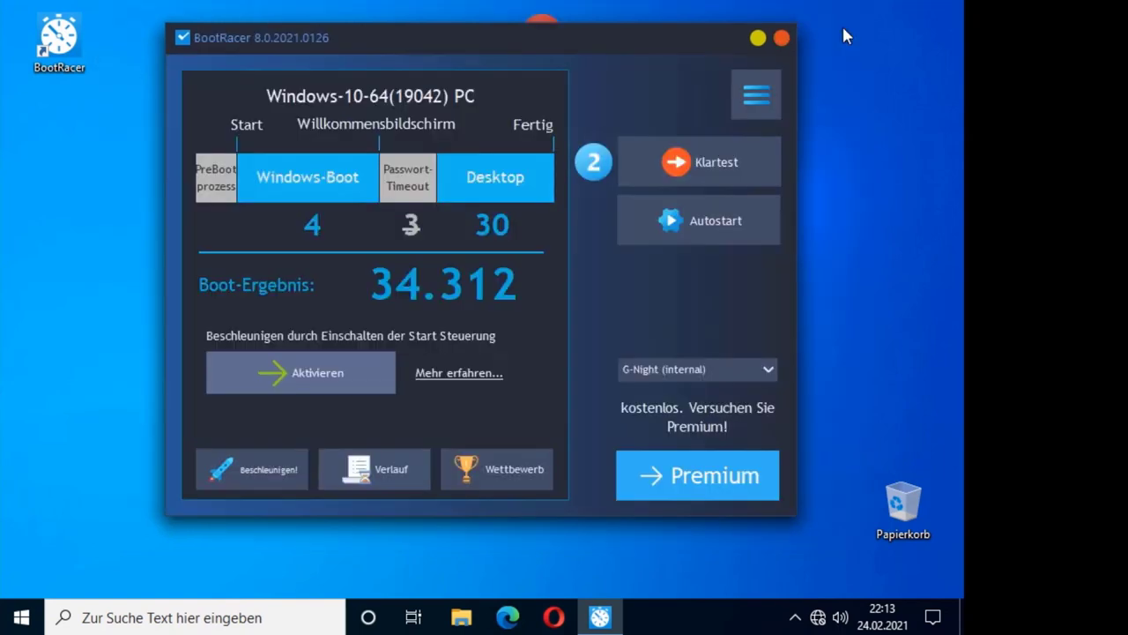
- Browse the Autostartkontrolle pages for program start times and results analysis, ending on quick optimization
left_click(724, 171)
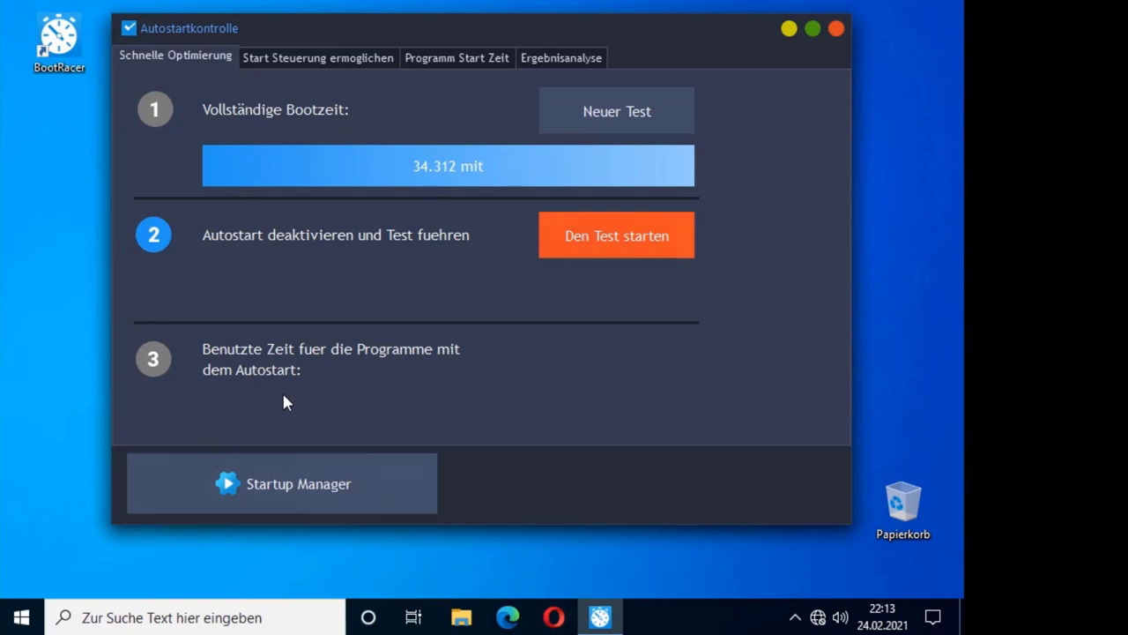
left_click(338, 66)
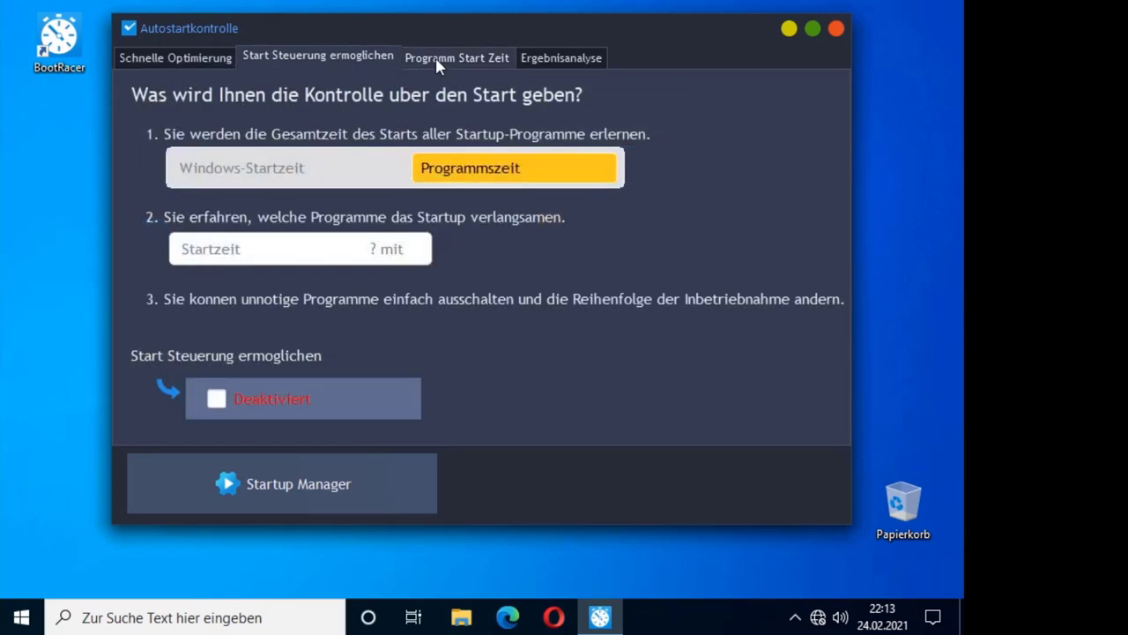
left_click(436, 58)
left_click(343, 56)
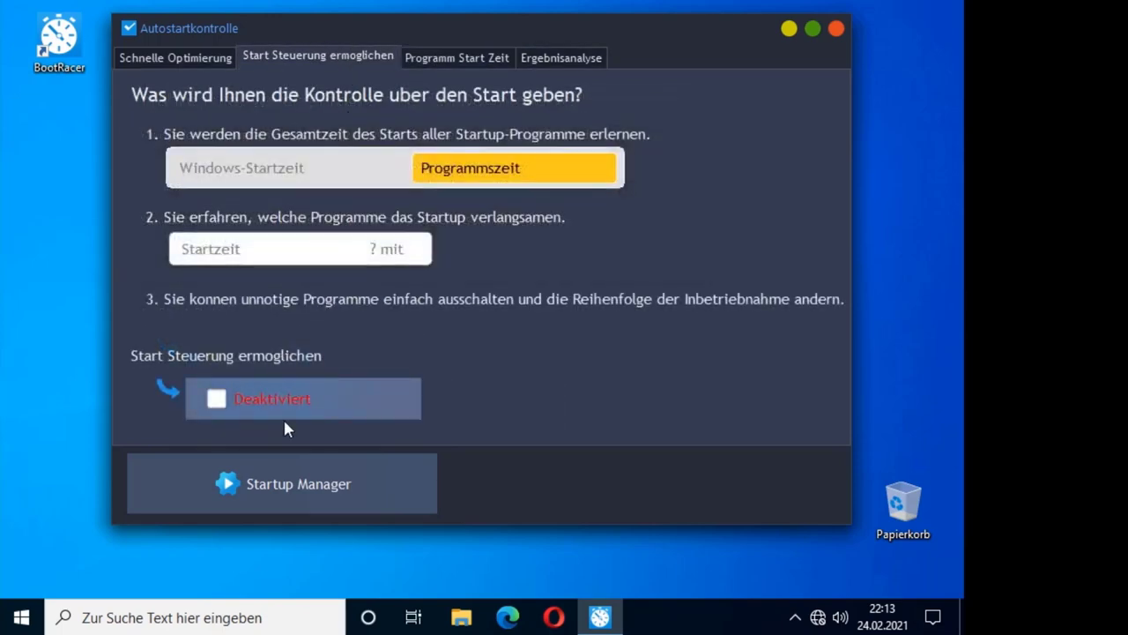
left_click(547, 58)
left_click(211, 59)
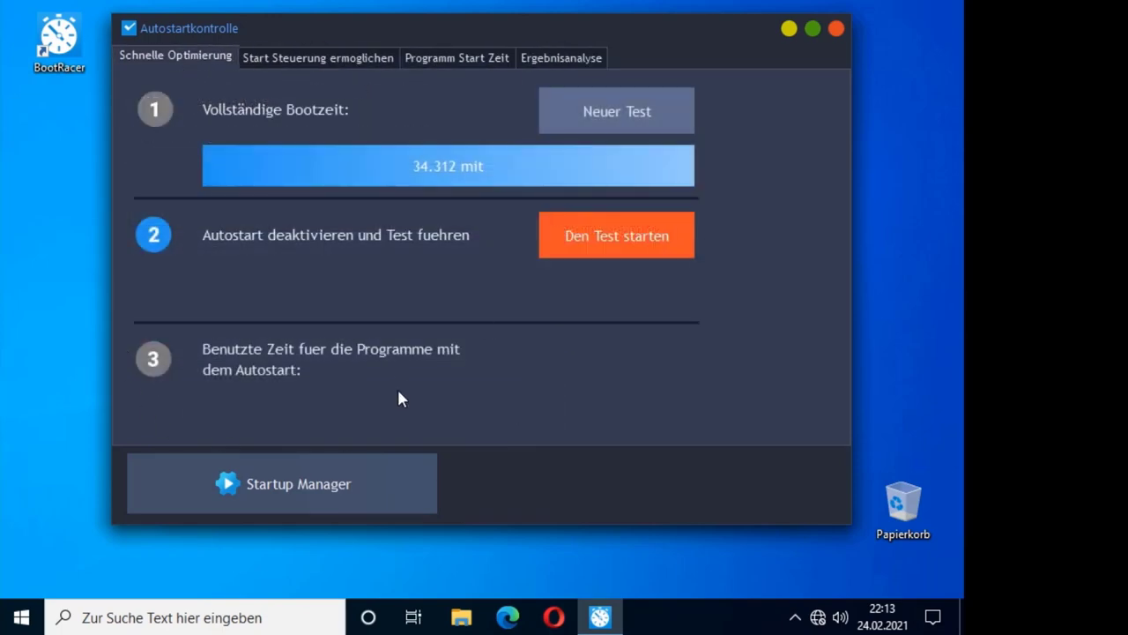
- Close the Autostartkontrolle window and shut down Windows with Herunterfahren
left_click(836, 29)
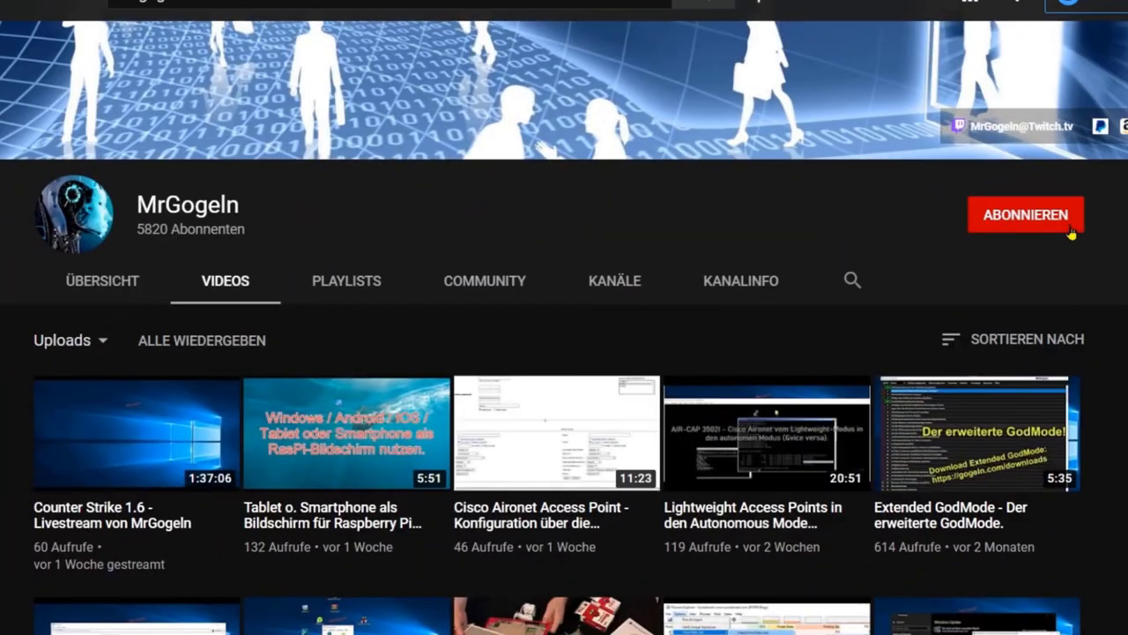
left_click(1074, 229)
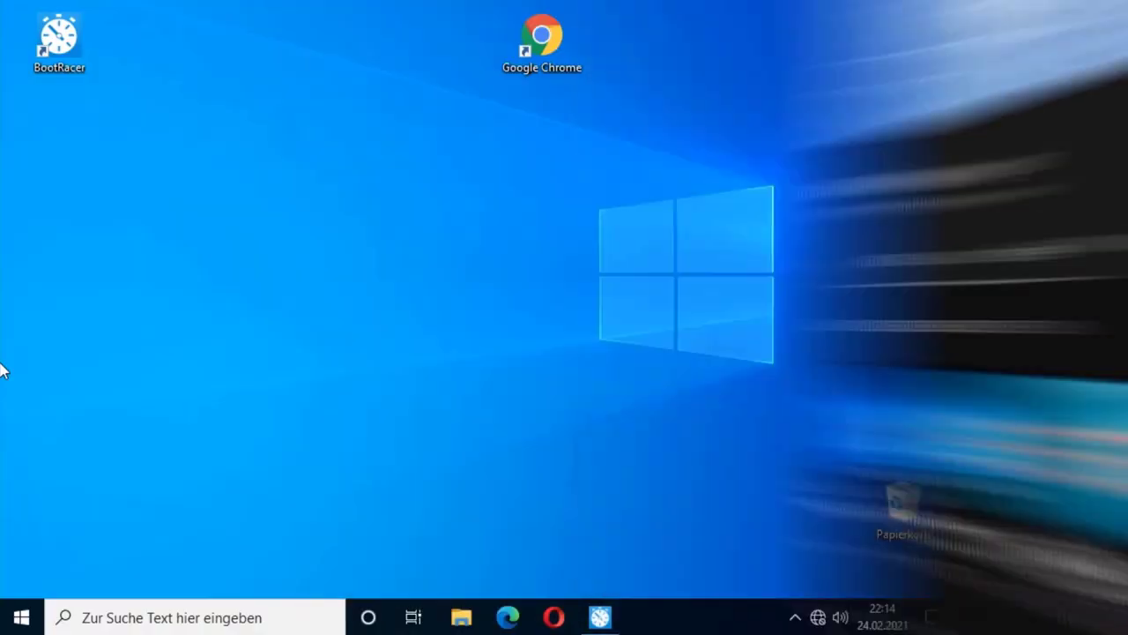
left_click(22, 617)
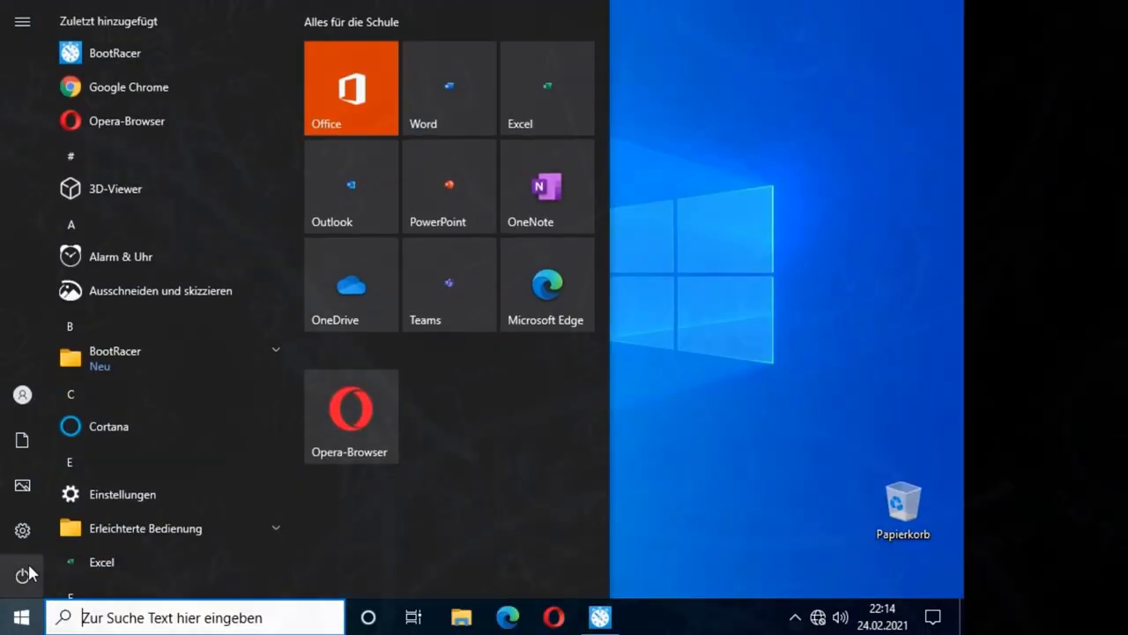
left_click(22, 575)
left_click(59, 497)
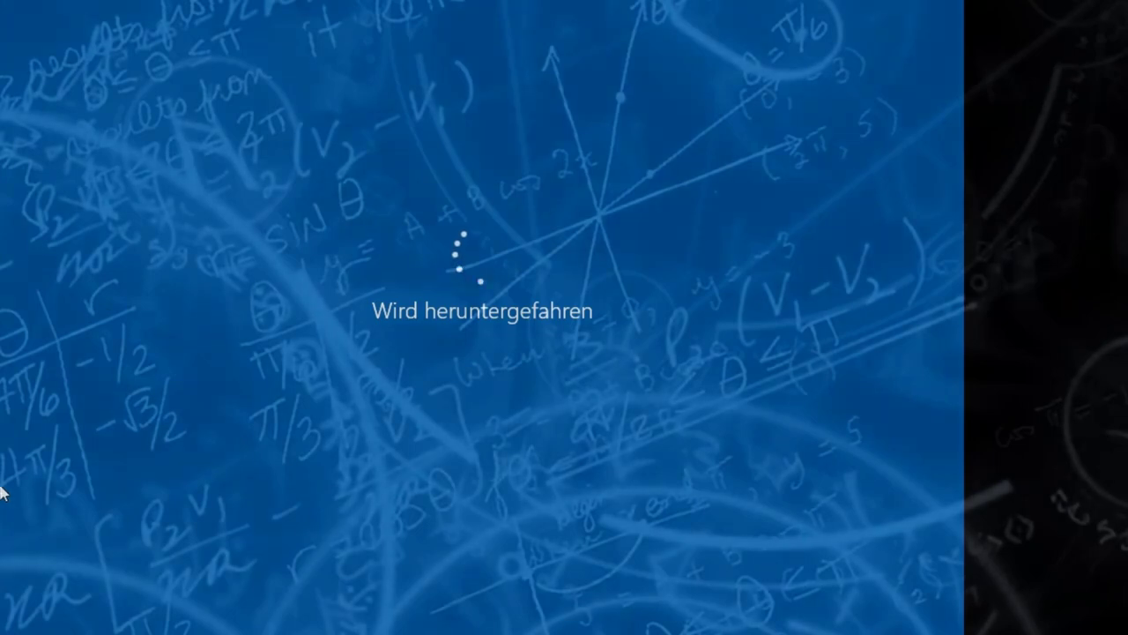